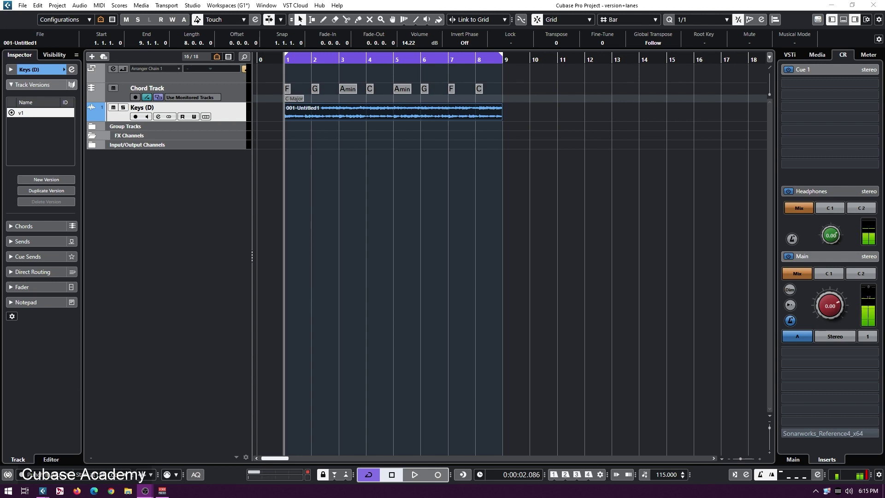
Select the Keys (D) track, play back its recording, stop, and return to the start of the project
{"action": "left_click", "coordinate": [184, 107]}
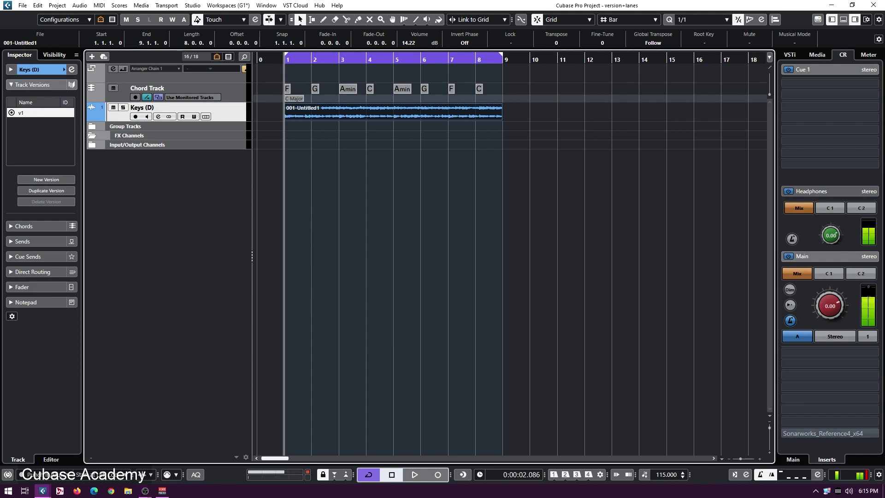
{"action": "key", "text": "space"}
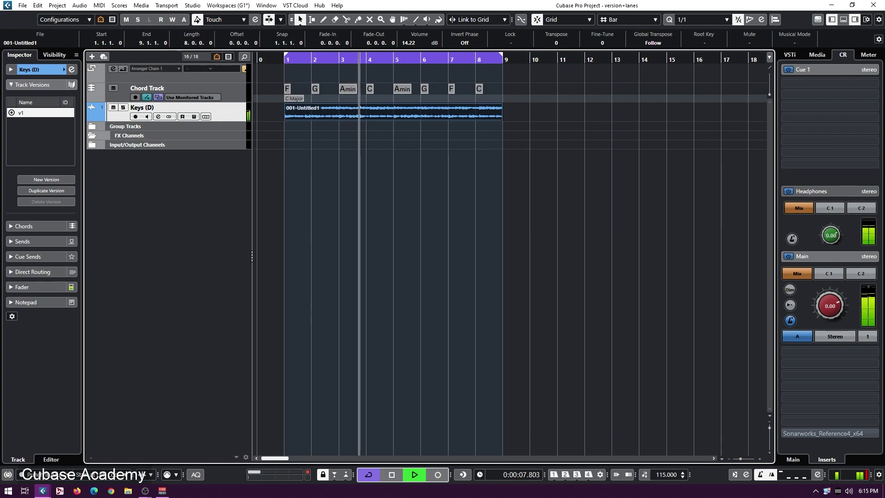
{"action": "key", "text": "space"}
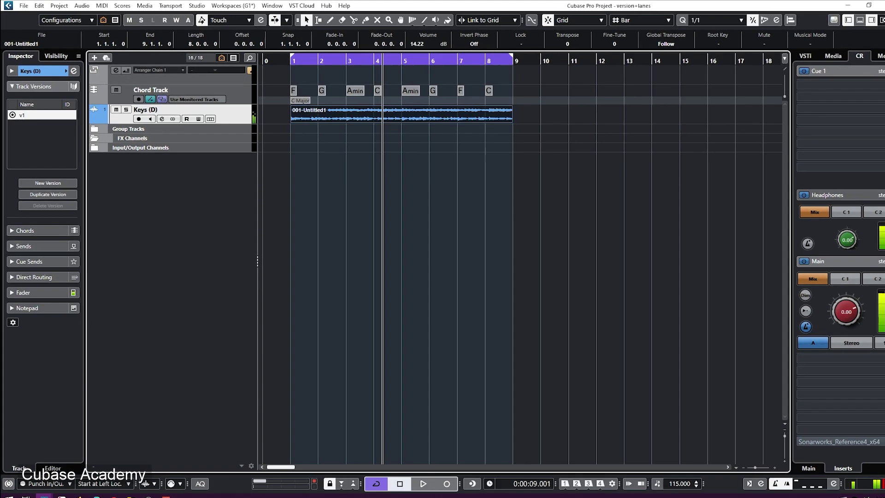
{"action": "key", "text": "KP_1"}
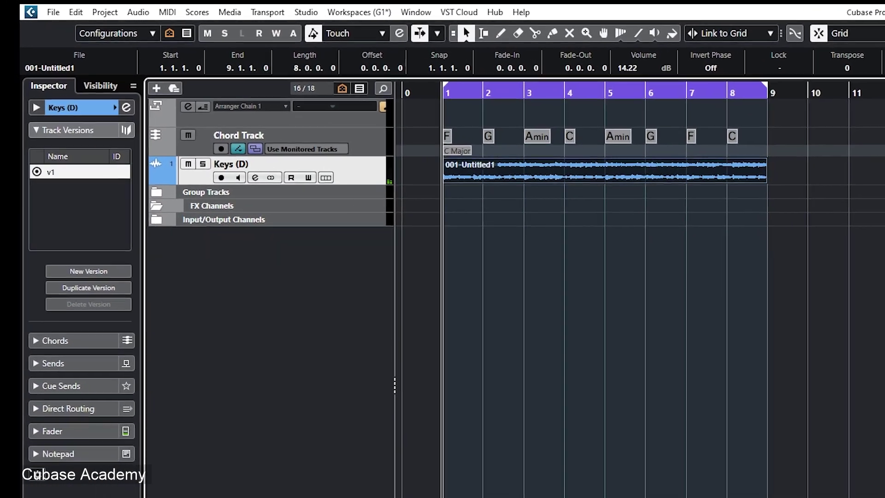
Create a new, empty version of the Keys (D) track and switch between versions v1 and v2
{"action": "left_click", "coordinate": [32, 100]}
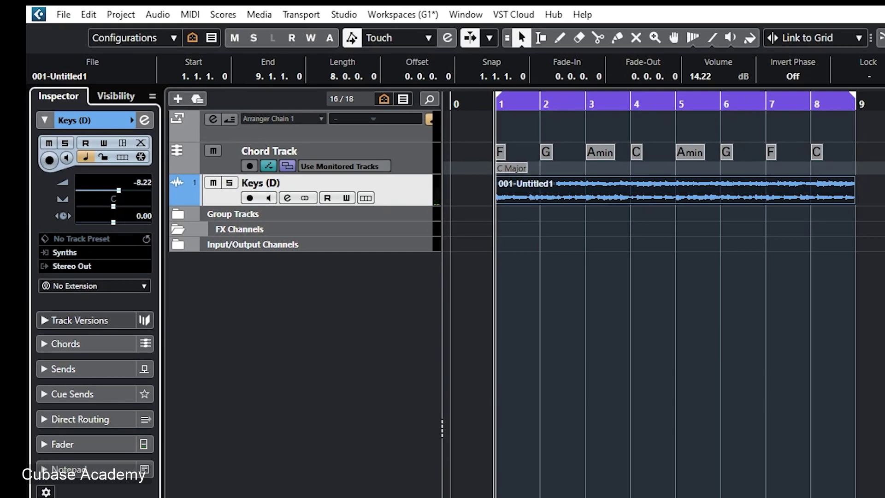
{"action": "left_click", "coordinate": [79, 320]}
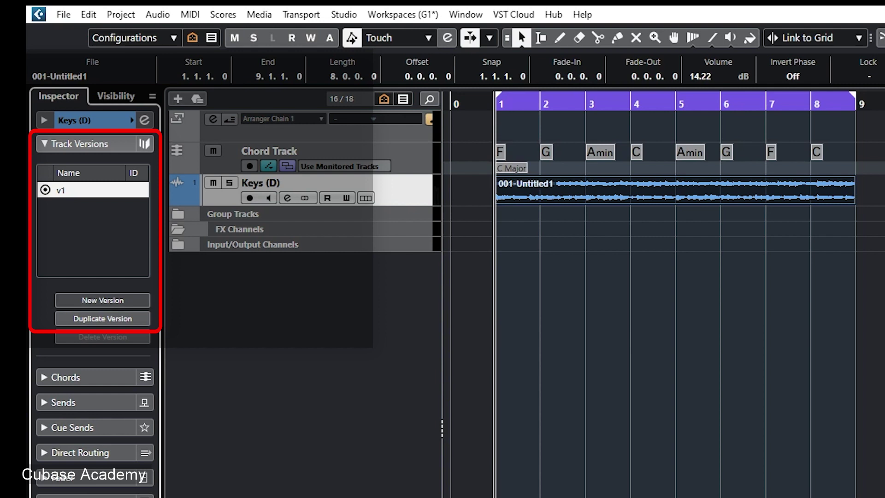
{"action": "left_click", "coordinate": [103, 300]}
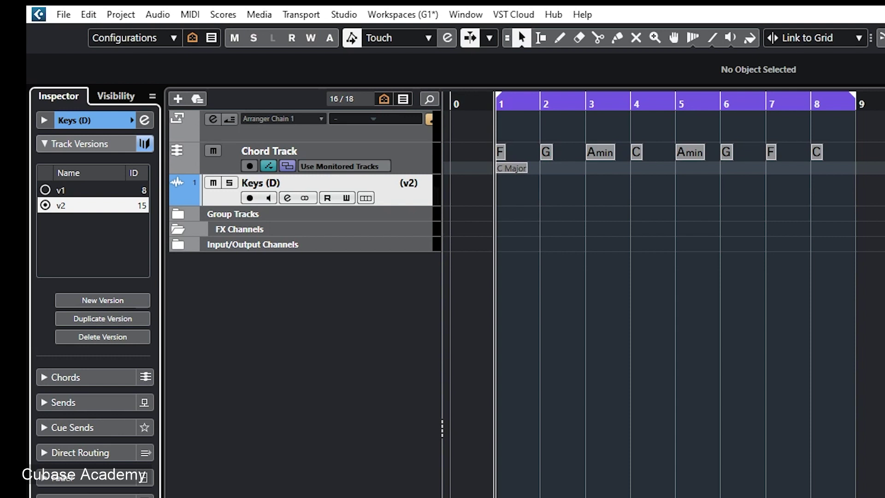
{"action": "left_click", "coordinate": [60, 190]}
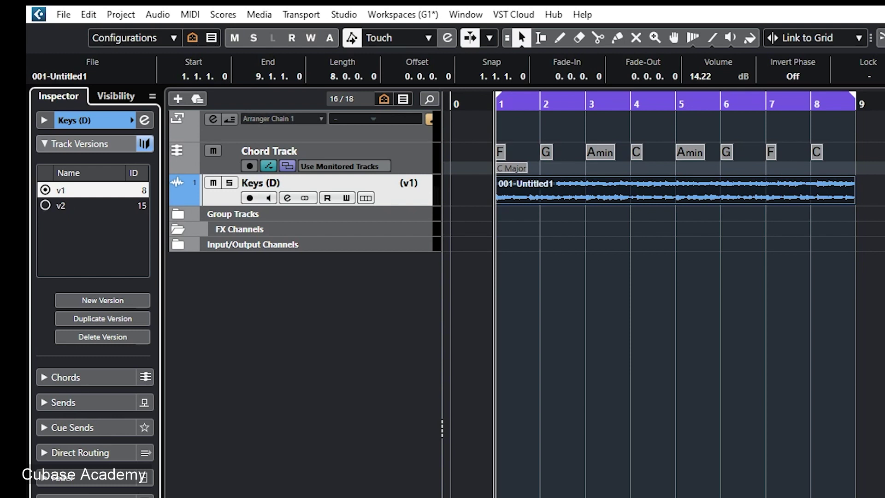
{"action": "left_click", "coordinate": [61, 205]}
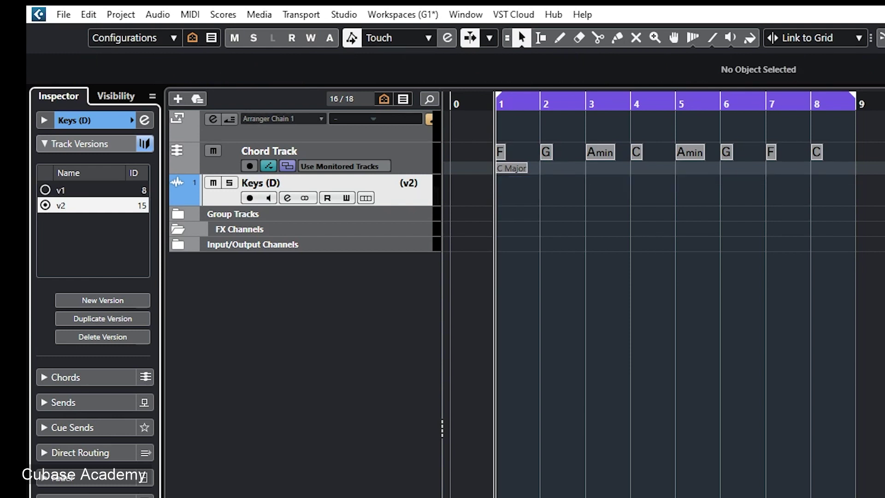
Activate track version v1 and rename it Piano
{"action": "double_click", "coordinate": [59, 189]}
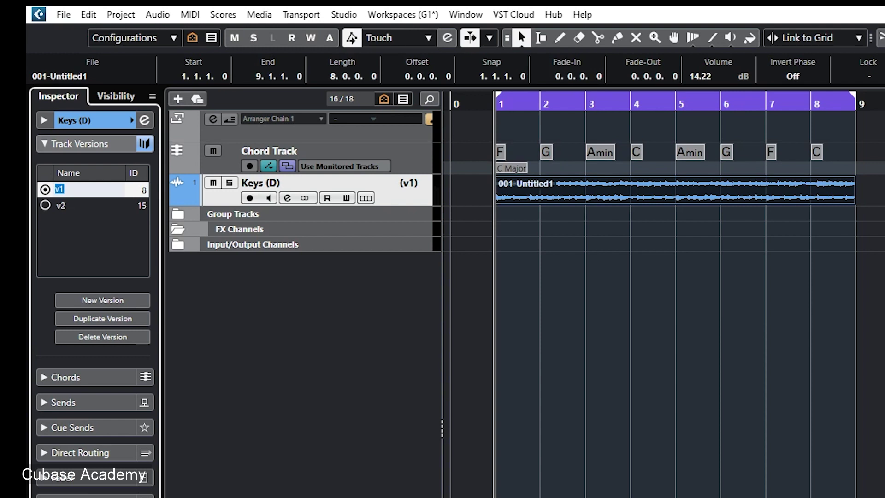
{"action": "type", "text": "Piano"}
{"action": "key", "text": "Return"}
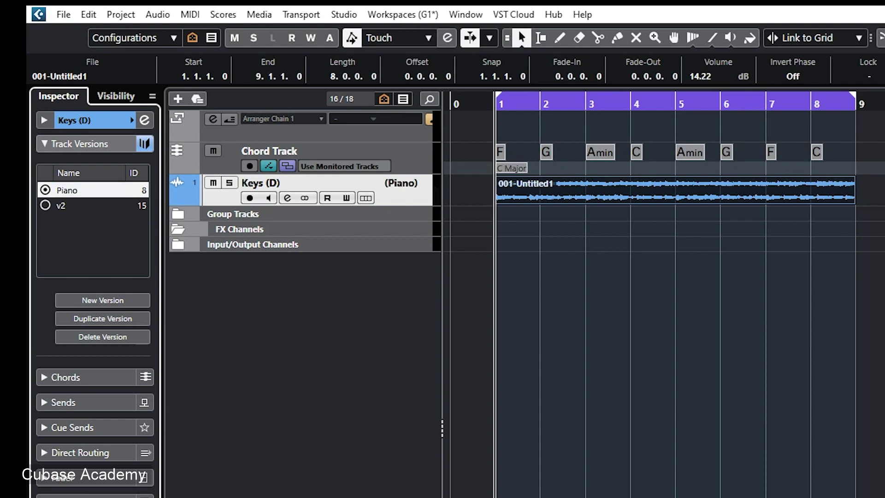
Activate track version v2 and rename it Synth1
{"action": "left_click", "coordinate": [60, 205]}
{"action": "double_click", "coordinate": [59, 205]}
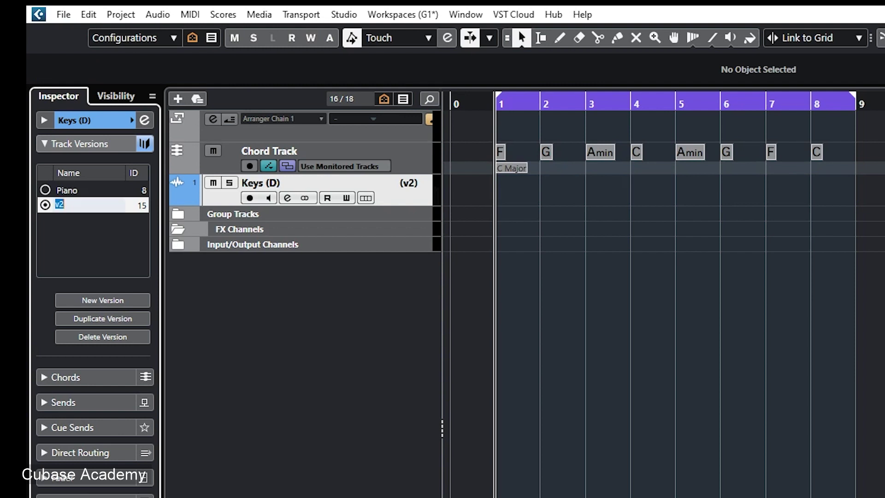
{"action": "key", "text": "ctrl+a"}
{"action": "type", "text": "Synth1"}
{"action": "key", "text": "Return"}
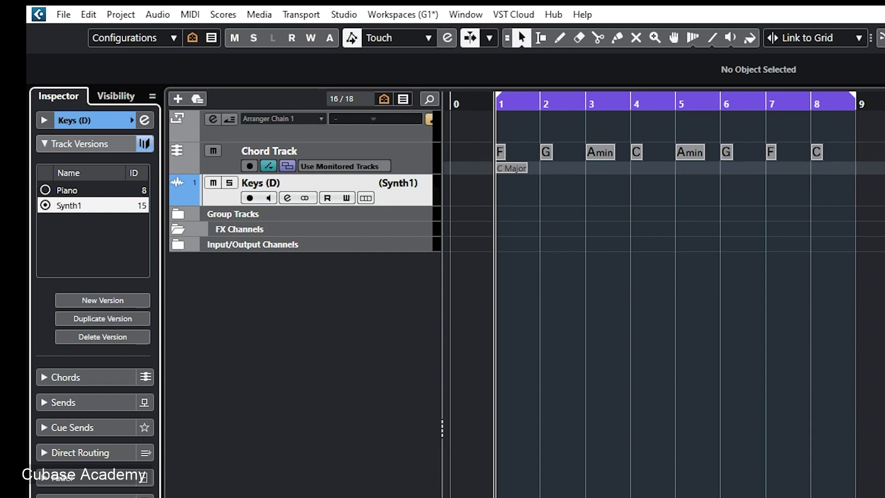
Record-enable the Keys (D) track and record an eight-bar take into the Synth1 version
{"action": "key", "text": "r"}
{"action": "key", "text": "KP_Multiply"}
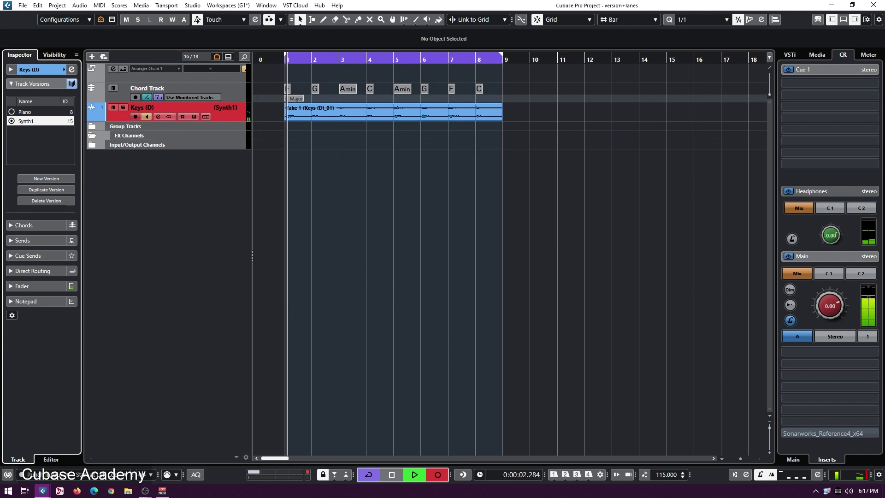
{"action": "key", "text": "space"}
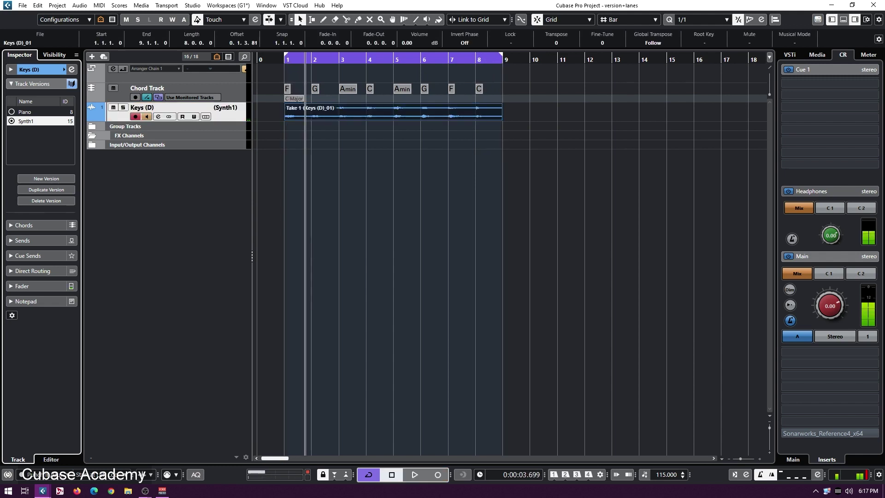
Play back from the start, switching the Keys (D) track to the Piano version and back to Synth1
{"action": "key", "text": "KP_1"}
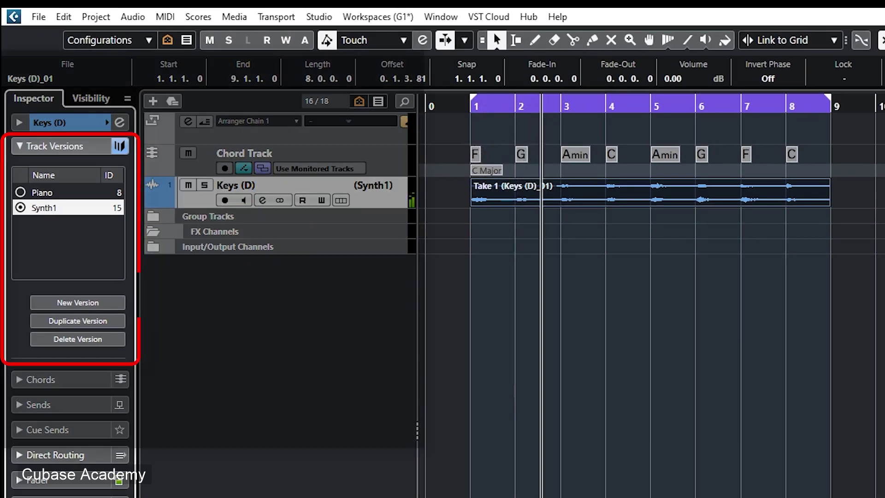
{"action": "left_click", "coordinate": [21, 192]}
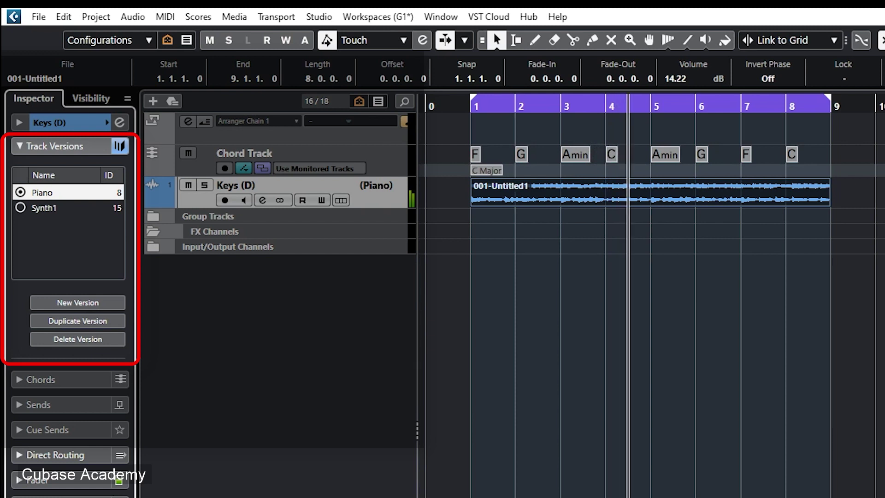
{"action": "left_click", "coordinate": [20, 208]}
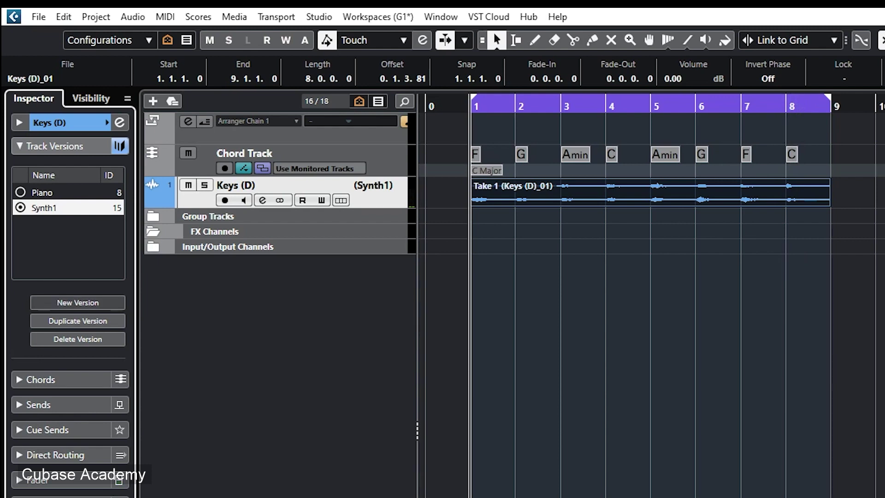
Create a third version of the Keys (D) track and name it Synth2
{"action": "left_click", "coordinate": [77, 302]}
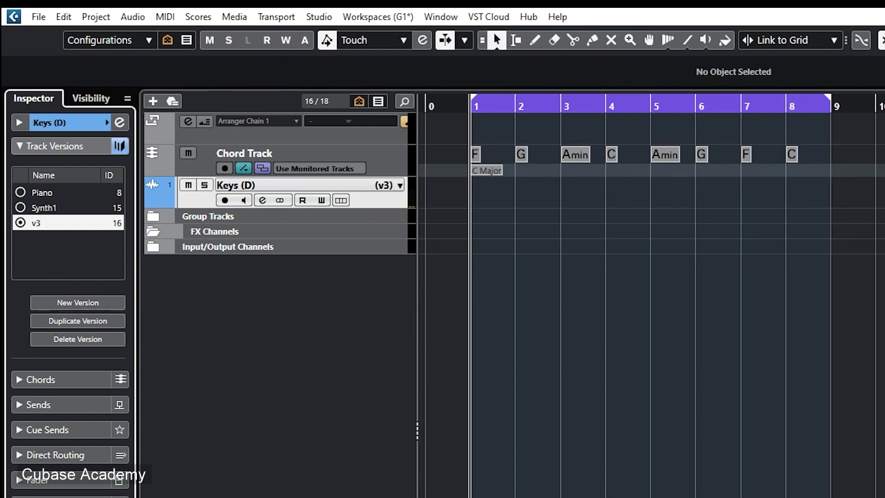
{"action": "double_click", "coordinate": [384, 185]}
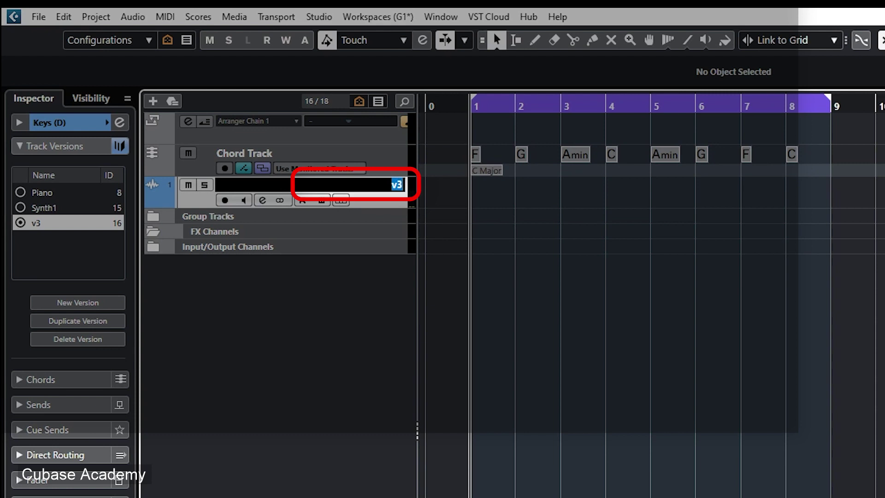
{"action": "type", "text": "Synth2"}
{"action": "key", "text": "Return"}
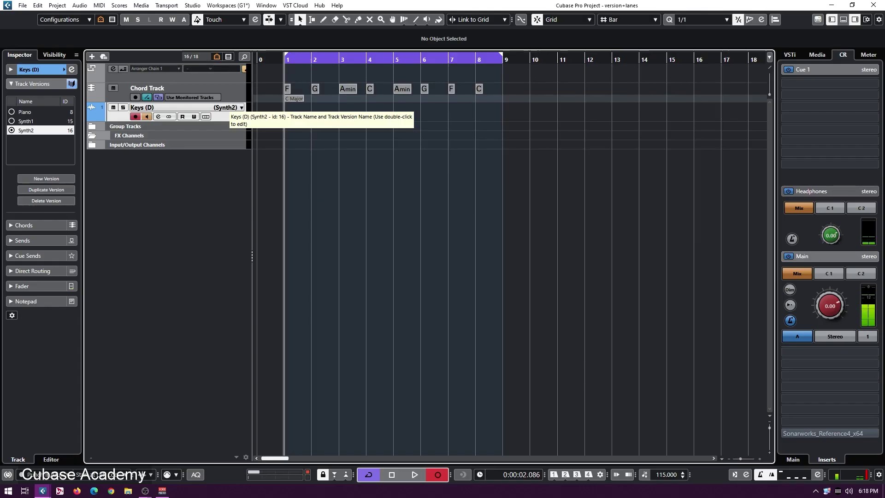
Record an eight-bar take into the Synth2 version of the Keys (D) track
{"action": "key", "text": "KP_Multiply"}
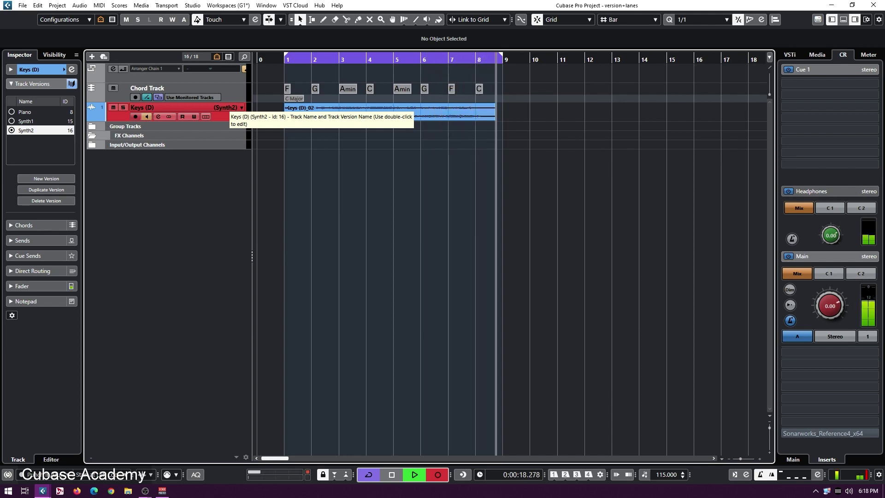
{"action": "key", "text": "space"}
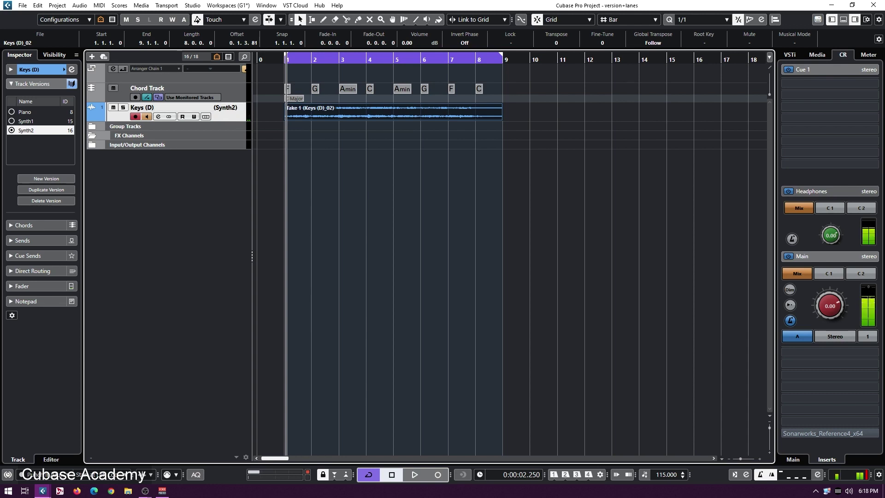
Compare the Synth2, Synth1 and Piano versions during playback, leaving Synth1 active
{"action": "key", "text": "space"}
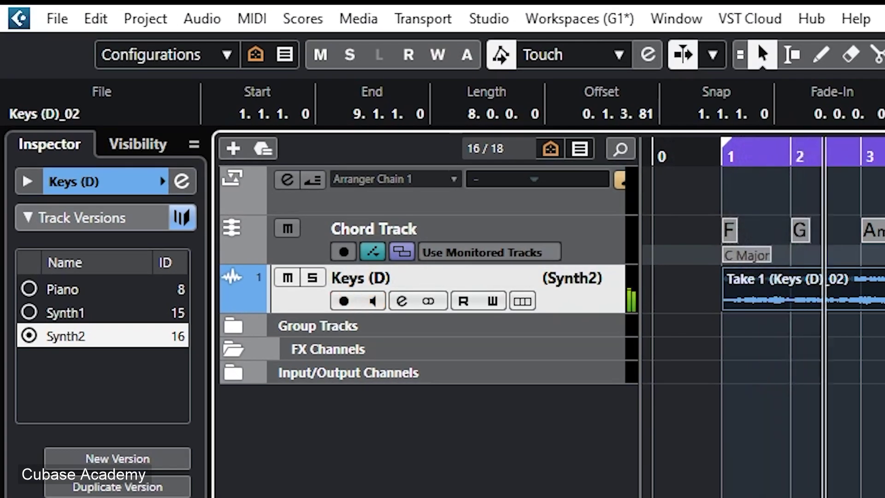
{"action": "left_click", "coordinate": [29, 312]}
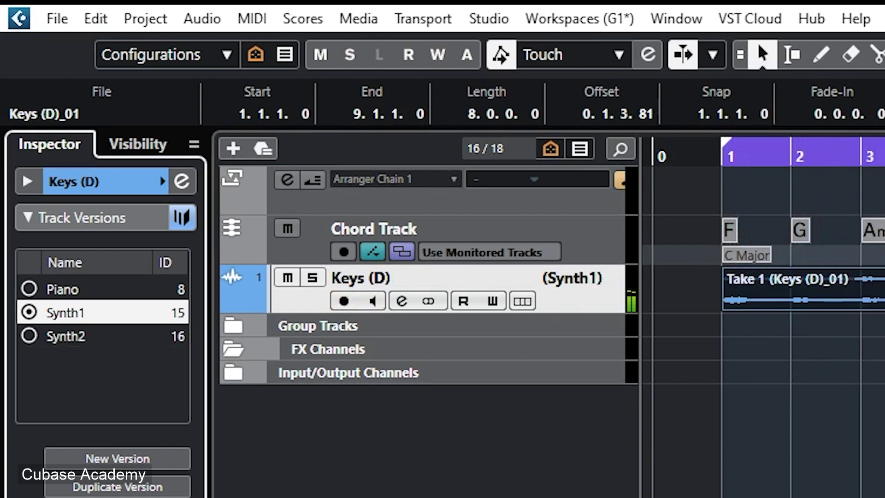
{"action": "left_click", "coordinate": [29, 289]}
{"action": "left_click", "coordinate": [30, 336]}
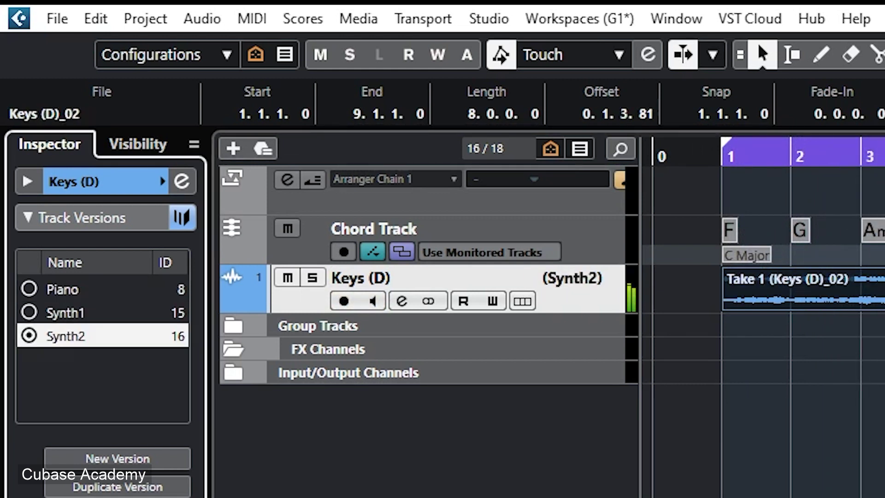
{"action": "left_click", "coordinate": [29, 312]}
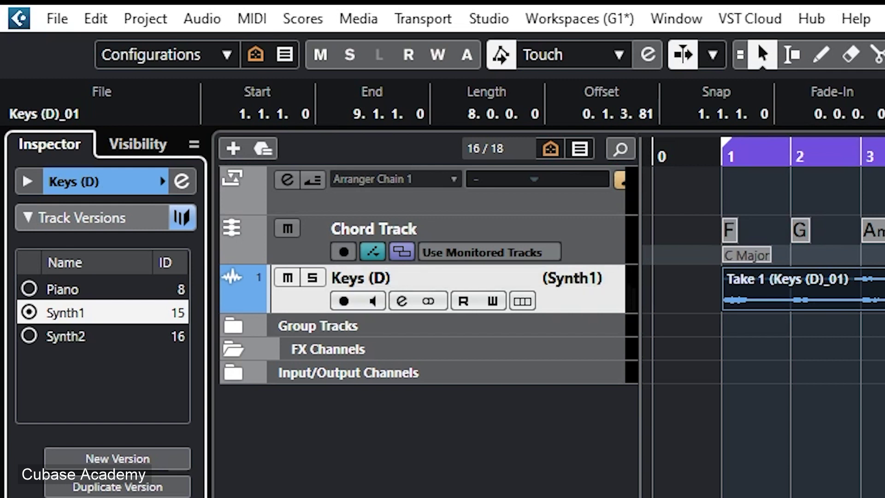
Rename the Keys (D) track to Keys
{"action": "left_click", "coordinate": [576, 299]}
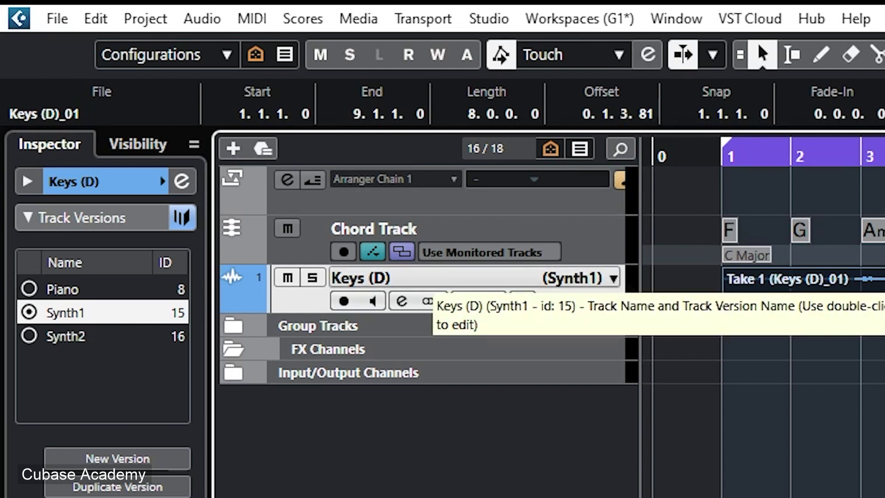
{"action": "double_click", "coordinate": [428, 277]}
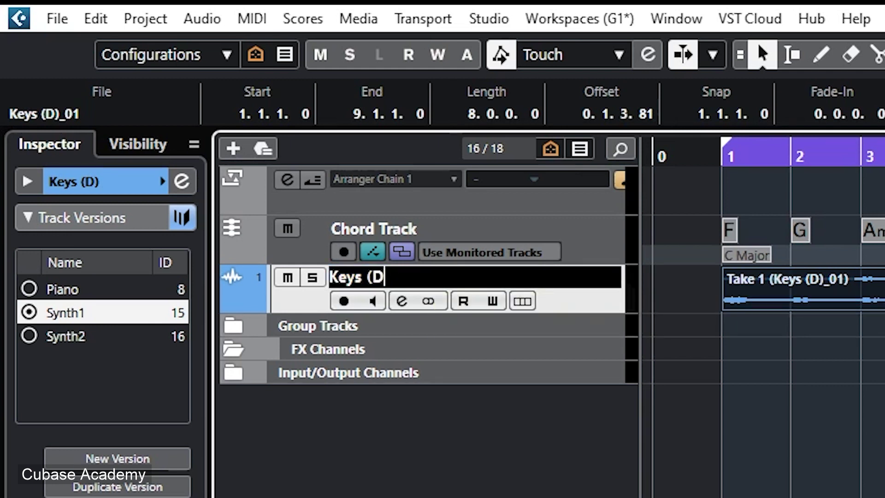
{"action": "key", "text": "BackSpace"}
{"action": "key", "text": "BackSpace"}
{"action": "key", "text": "Return"}
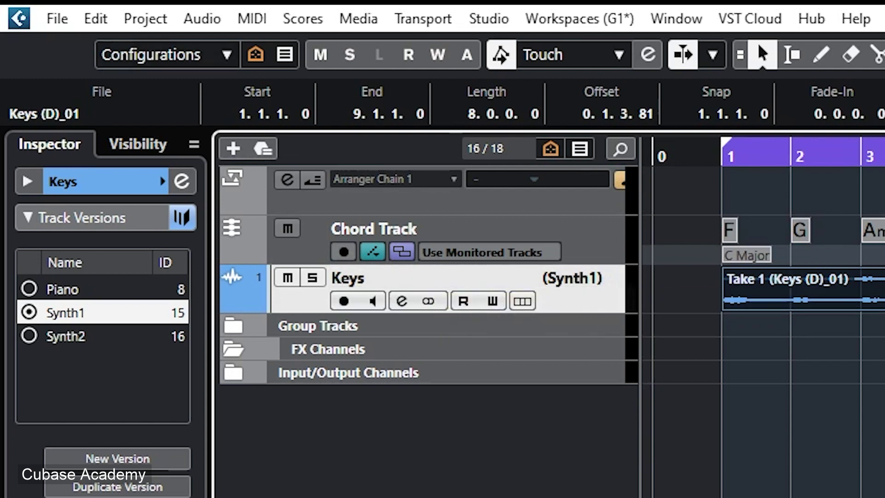
Create lanes from the Piano, Synth1 and Synth2 versions of the Keys track
{"action": "key", "text": "alt+p"}
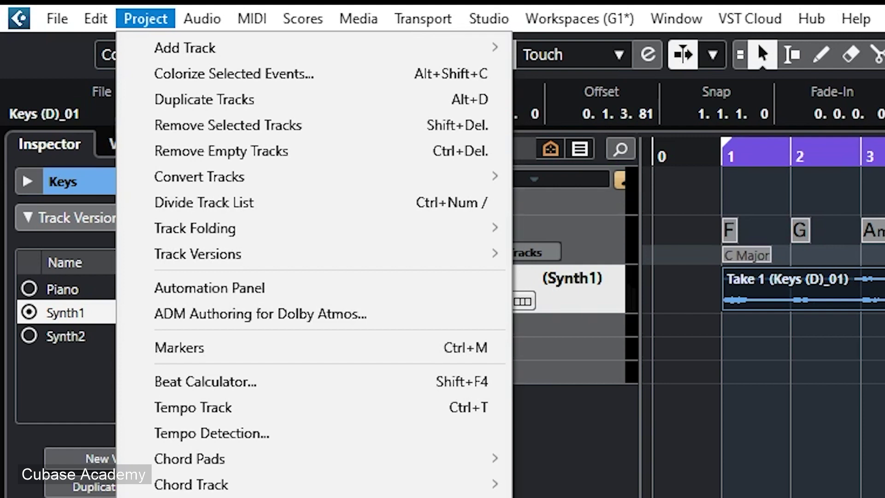
{"action": "key", "text": "Down"}
{"action": "key", "text": "Down"}
{"action": "key", "text": "Down"}
{"action": "key", "text": "Down"}
{"action": "key", "text": "Down"}
{"action": "key", "text": "Down"}
{"action": "key", "text": "Down"}
{"action": "key", "text": "Down"}
{"action": "key", "text": "Down"}
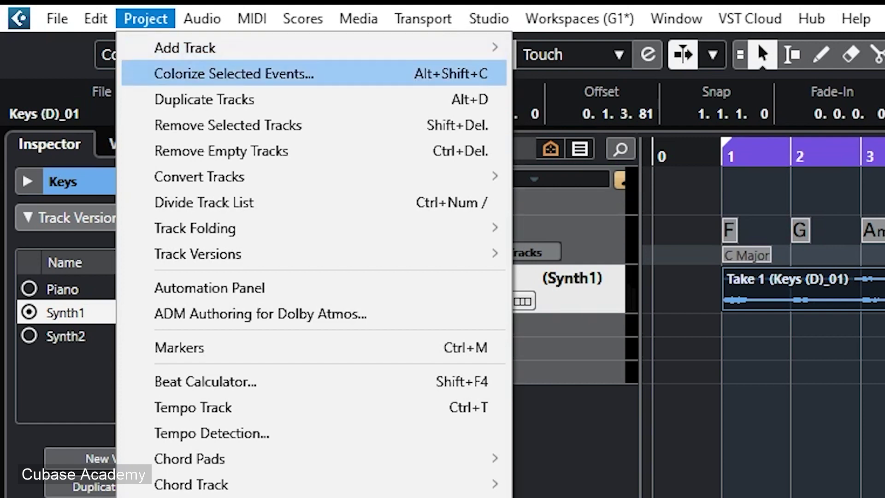
{"action": "key", "text": "Right"}
{"action": "key", "text": "Down"}
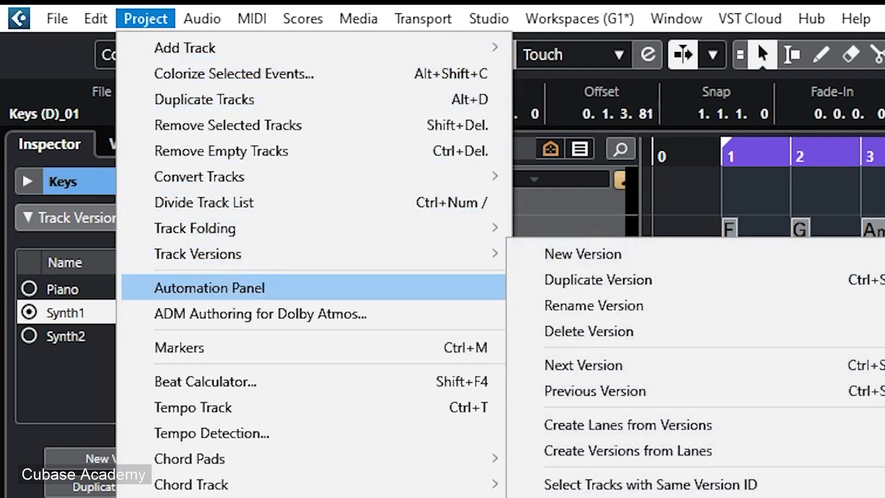
{"action": "key", "text": "Up"}
{"action": "key", "text": "Right"}
{"action": "key", "text": "Down"}
{"action": "key", "text": "Up"}
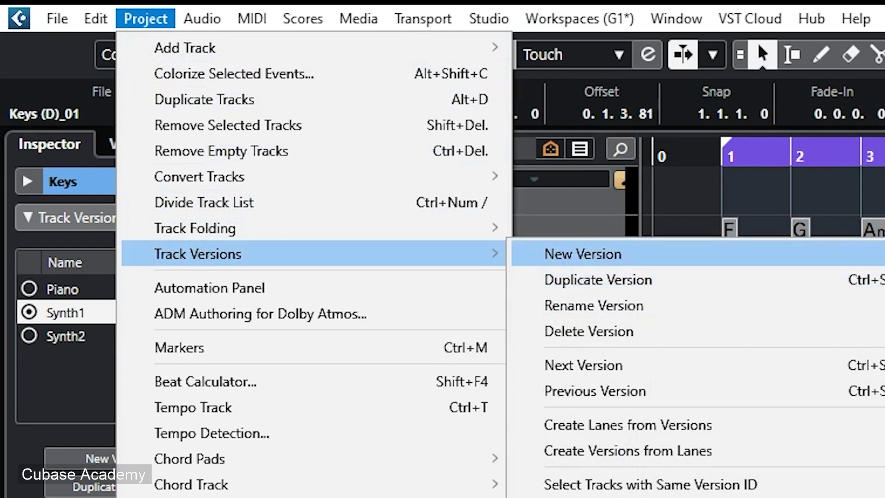
{"action": "key", "text": "Down"}
{"action": "key", "text": "Down"}
{"action": "key", "text": "Down"}
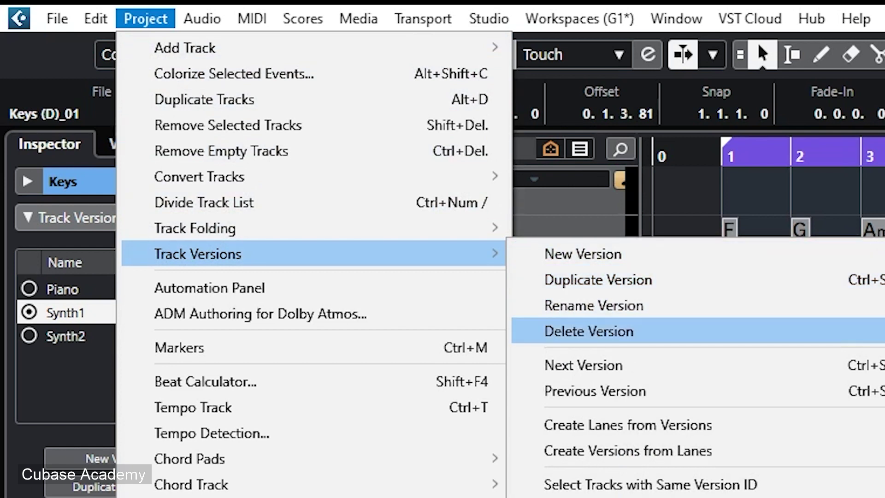
{"action": "key", "text": "Down"}
{"action": "key", "text": "Down"}
{"action": "key", "text": "Up"}
{"action": "key", "text": "Down"}
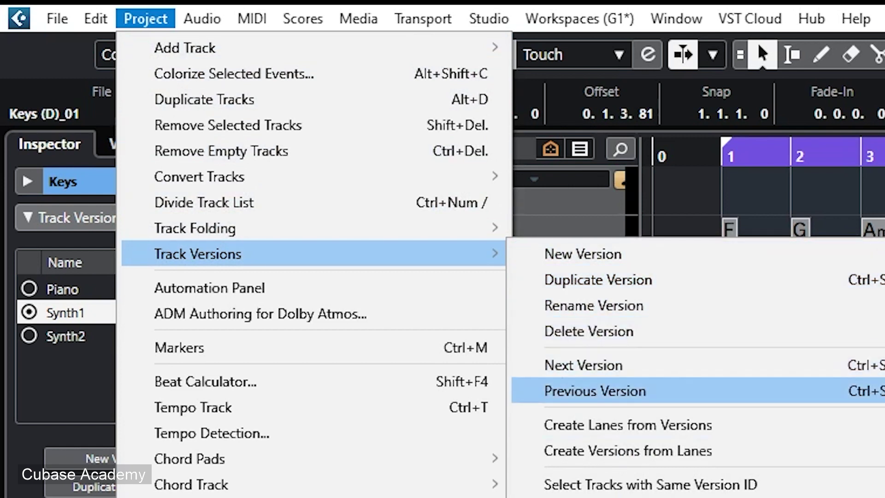
{"action": "key", "text": "Down"}
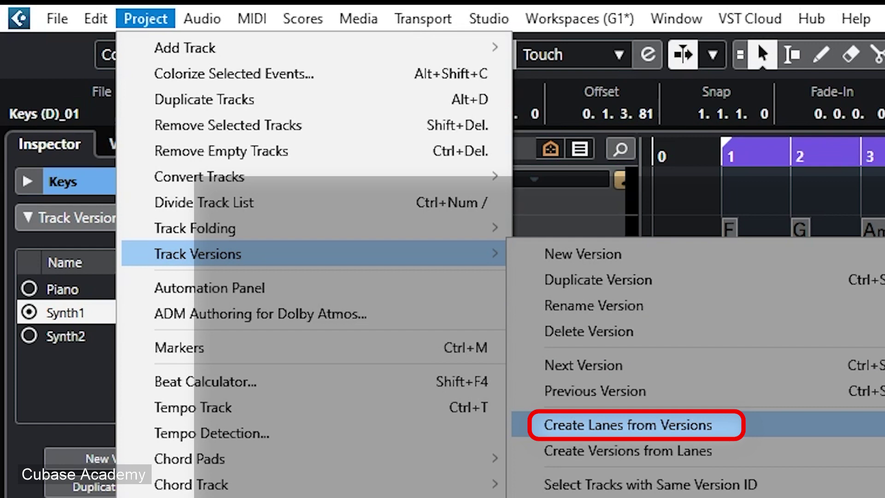
{"action": "key", "text": "Return"}
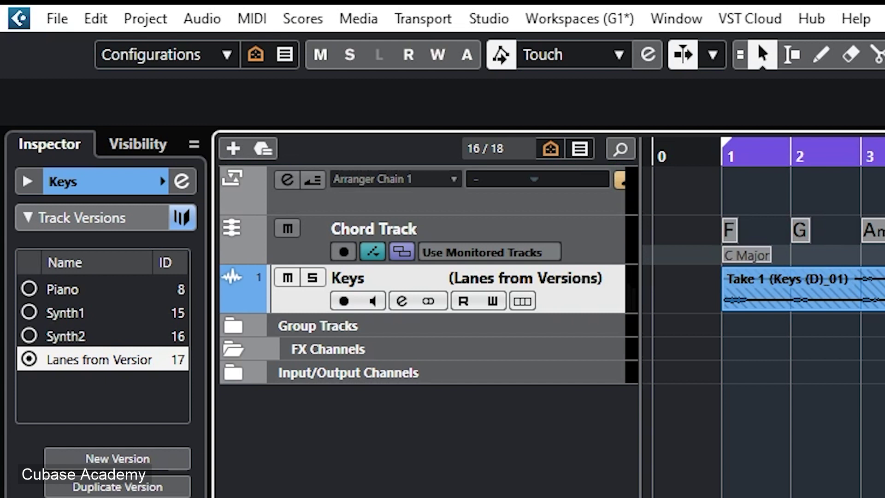
Look through the Piano, Synth1 and Synth2 versions of the Keys track, and return to the Lanes from Versions version
{"action": "left_click", "coordinate": [63, 289]}
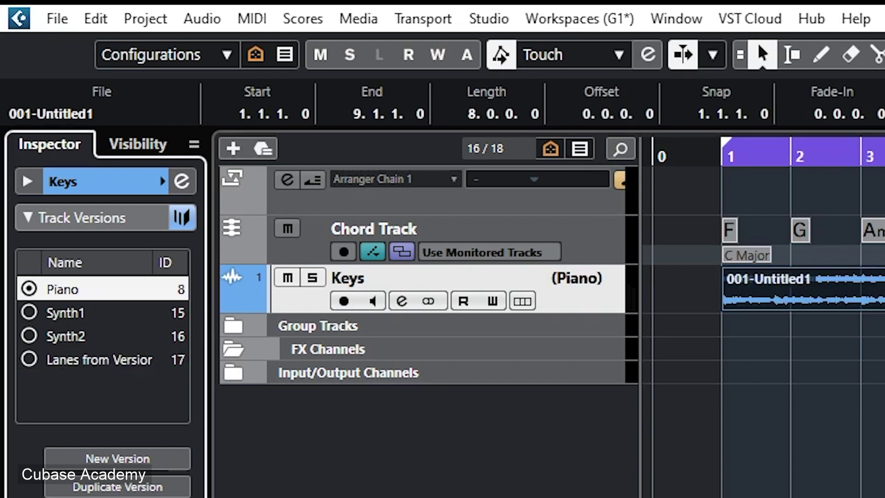
{"action": "left_click", "coordinate": [65, 313]}
{"action": "left_click", "coordinate": [66, 336]}
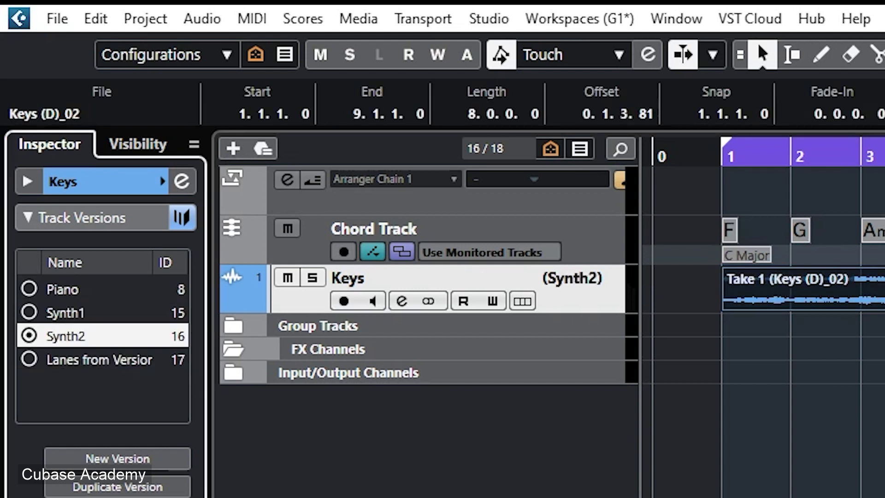
{"action": "left_click", "coordinate": [99, 360]}
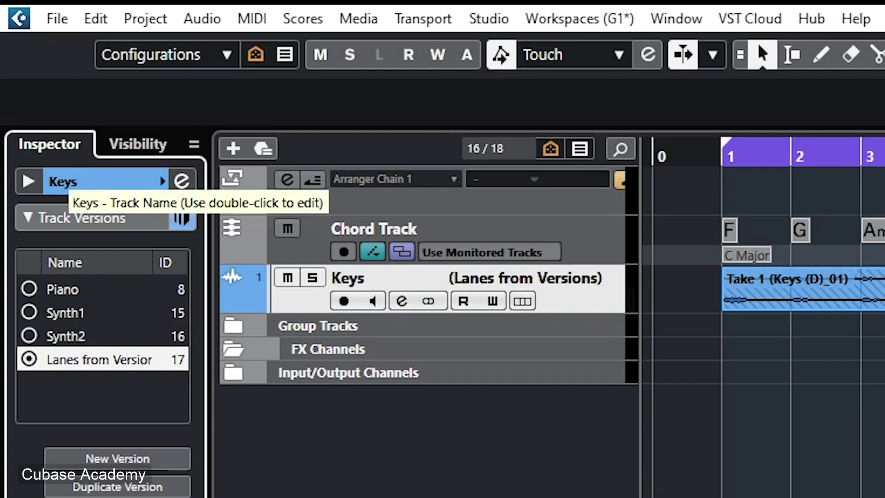
Expand the Keys track's basic controls in the Inspector, accept the track control settings, and show the track's lanes
{"action": "left_click", "coordinate": [64, 181]}
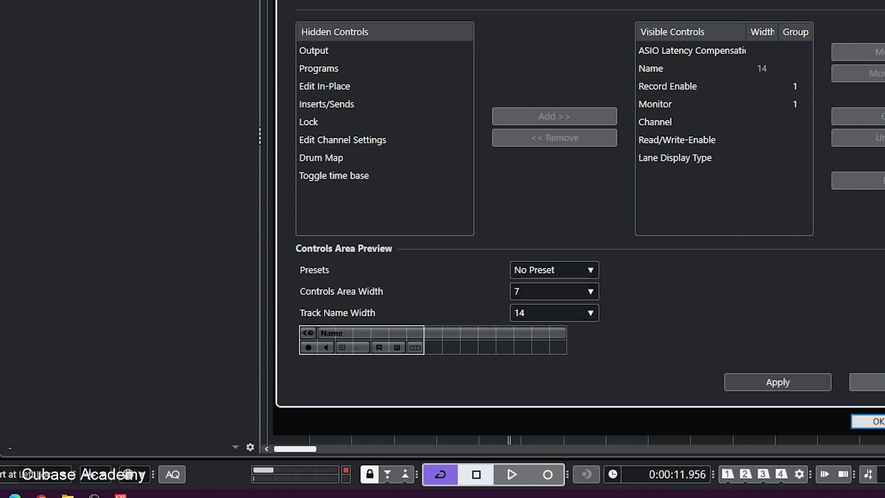
{"action": "left_click", "coordinate": [871, 421]}
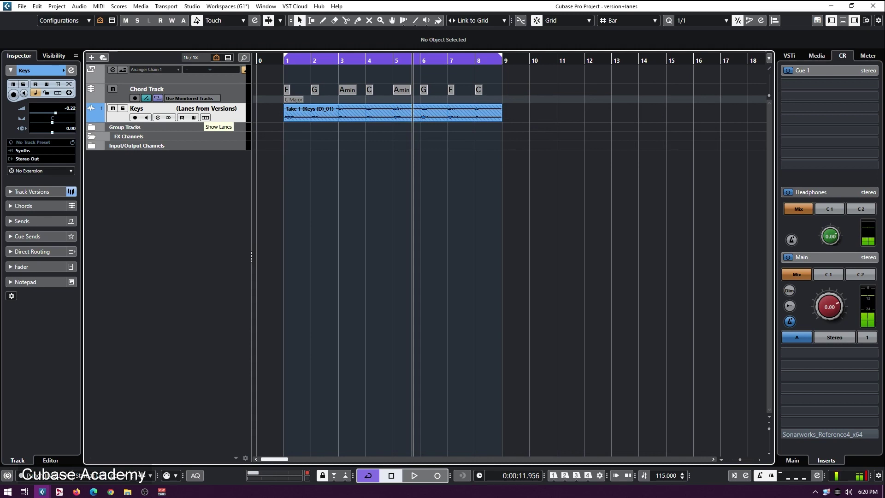
{"action": "left_click", "coordinate": [205, 117]}
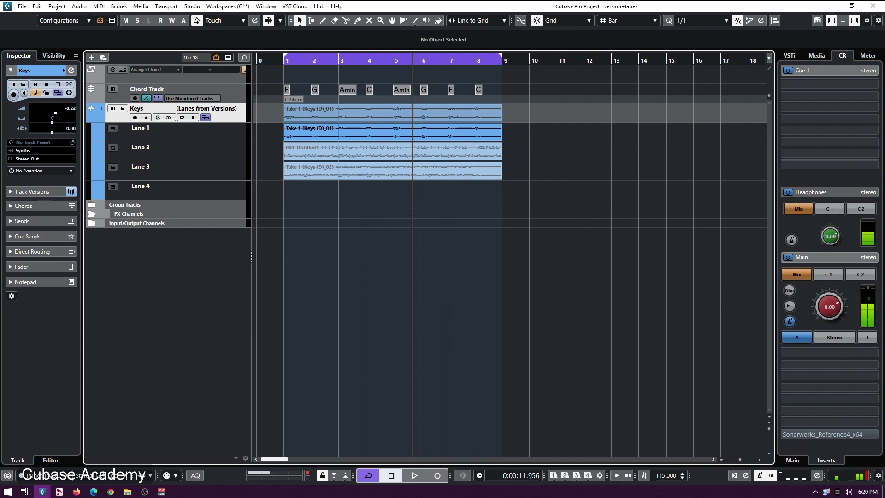
Solo Lane 1, Lane 2 and Lane 3 of the Keys track in turn during playback to compare them
{"action": "left_click", "coordinate": [113, 128]}
{"action": "key", "text": "space"}
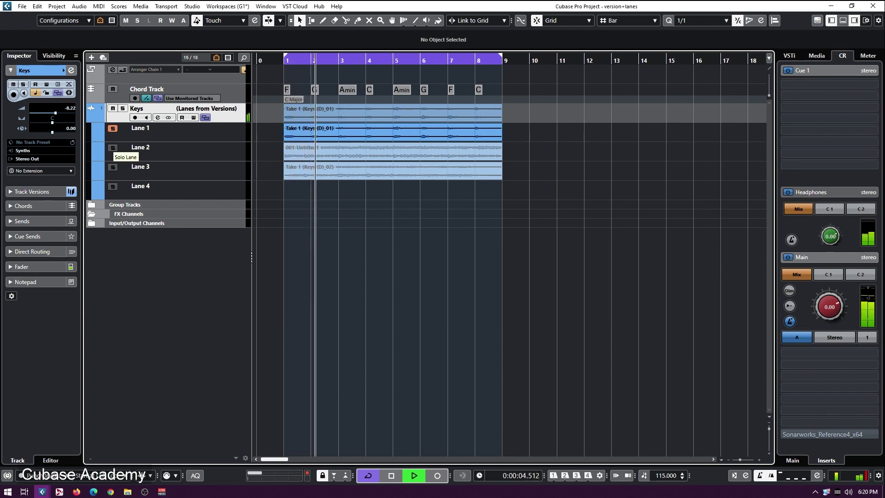
{"action": "left_click", "coordinate": [112, 148]}
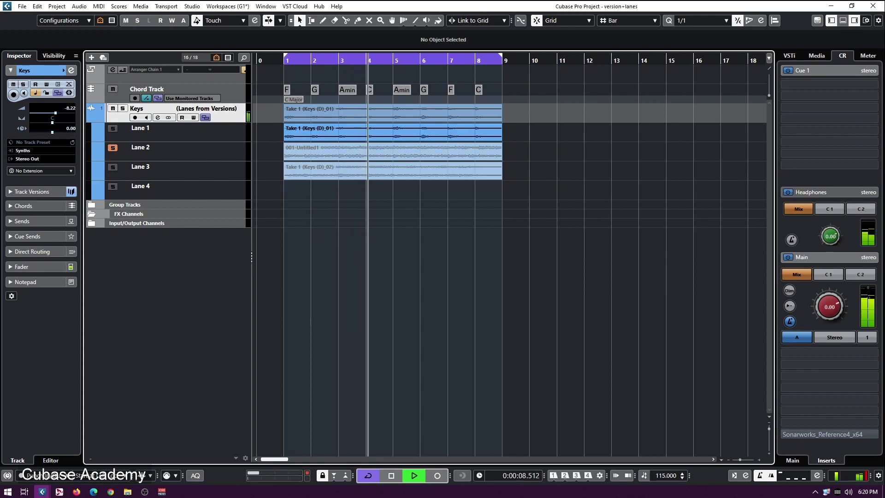
{"action": "left_click", "coordinate": [112, 167]}
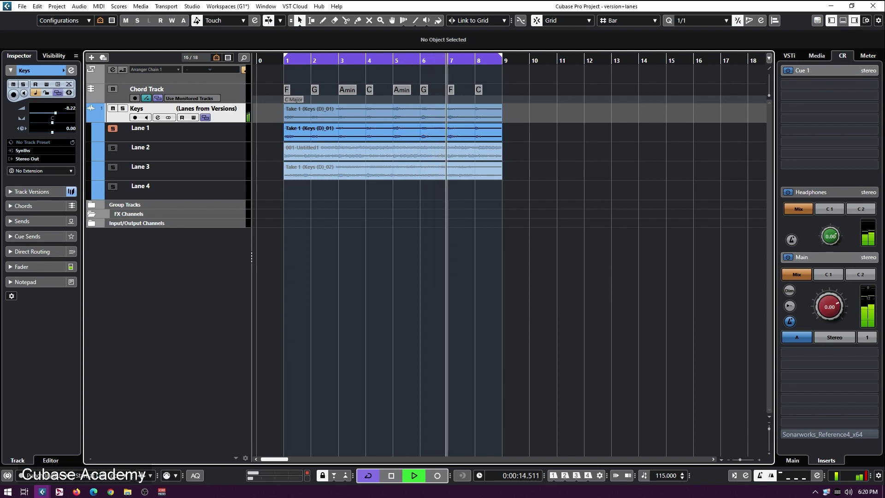
{"action": "left_click", "coordinate": [113, 128]}
{"action": "key", "text": "space"}
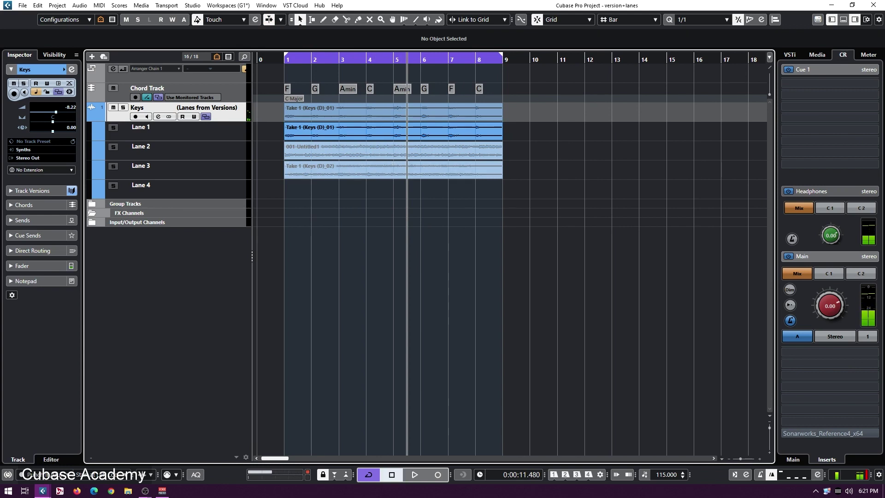
Split the events in Lanes 1, 2 and 3 at every bar line from bar 2 to bar 8, and deselect them
{"action": "left_click_drag", "start_coordinate": [330, 210], "coordinate": [386, 135]}
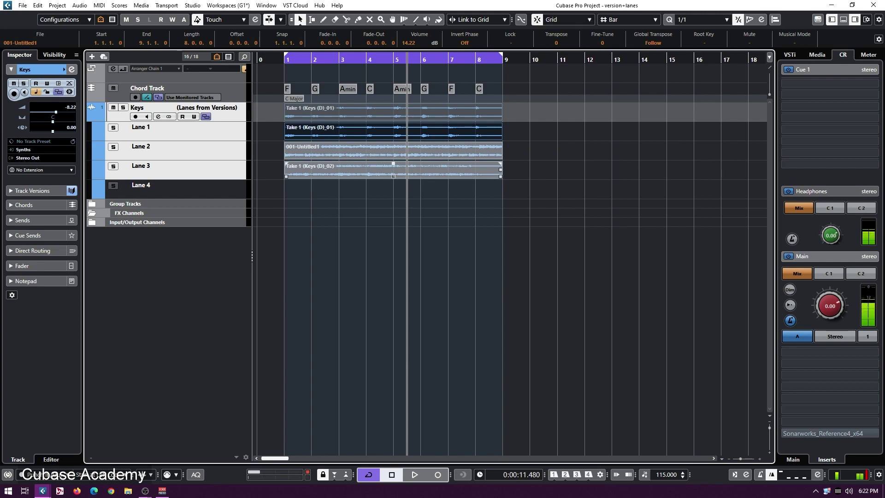
{"action": "left_click", "coordinate": [312, 170], "text": "alt"}
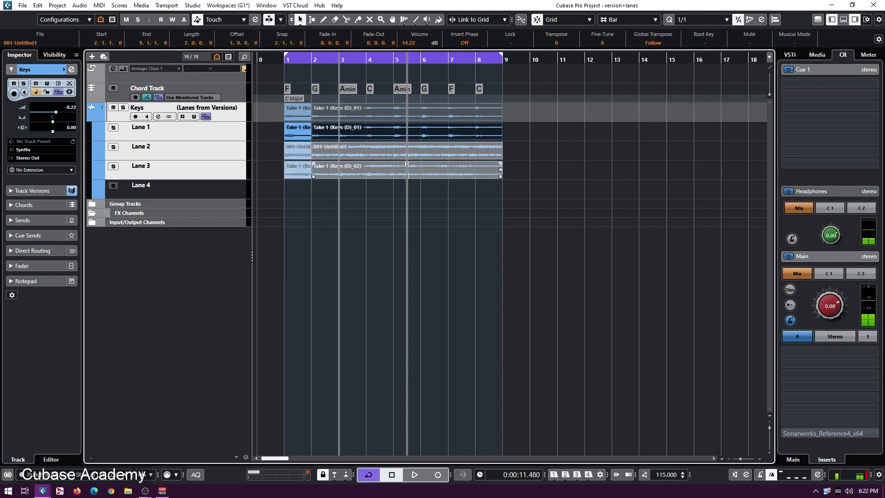
{"action": "left_click", "coordinate": [339, 171], "text": "alt"}
{"action": "left_click", "coordinate": [367, 171], "text": "alt"}
{"action": "left_click", "coordinate": [394, 170], "text": "alt"}
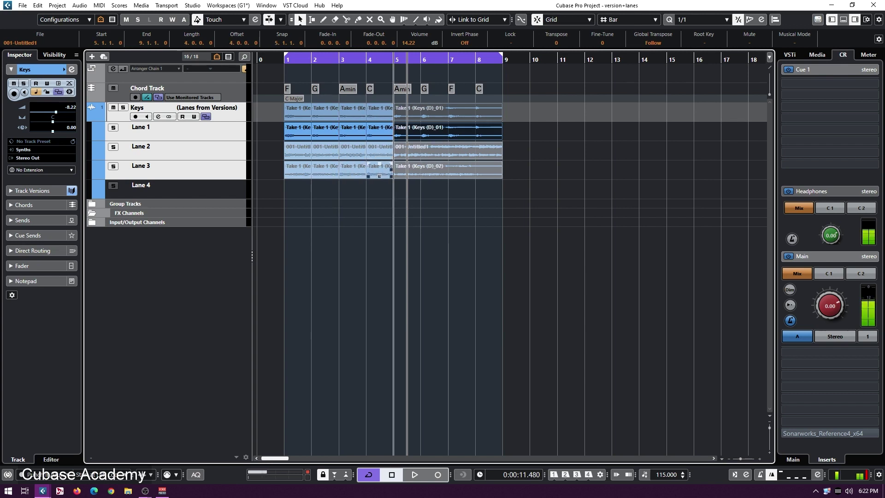
{"action": "left_click", "coordinate": [421, 171], "text": "alt"}
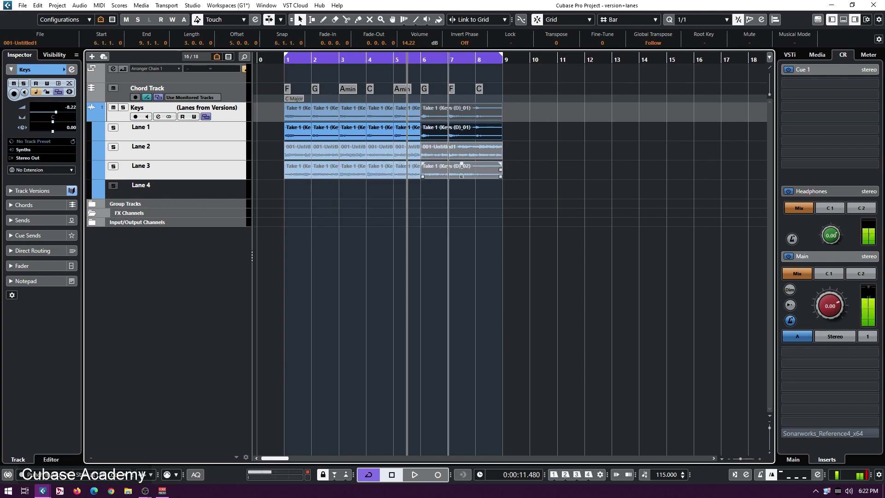
{"action": "left_click", "coordinate": [449, 171], "text": "alt"}
{"action": "left_click", "coordinate": [476, 171], "text": "alt"}
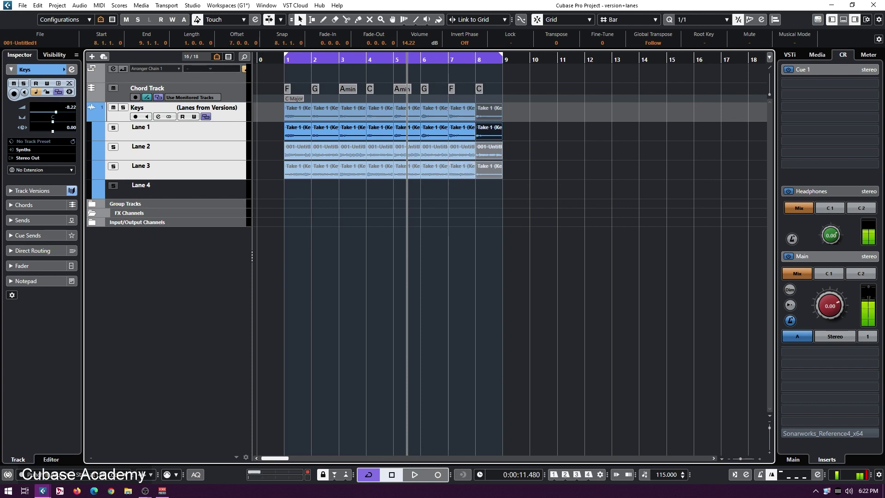
{"action": "key", "text": "ctrl+shift+a"}
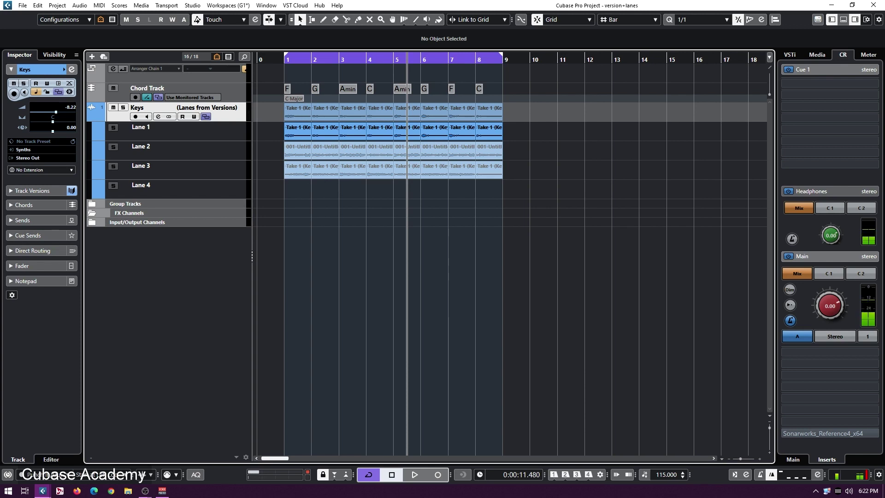
Try selecting one-bar segments in the lanes and trimming the start of Lane 1's bar 6 segment, and undo the trim
{"action": "left_click", "coordinate": [352, 146]}
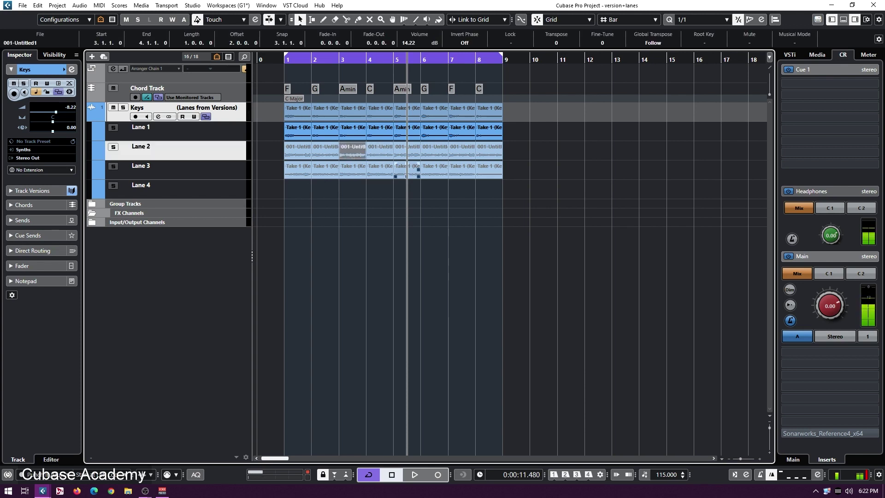
{"action": "left_click", "coordinate": [379, 166]}
{"action": "left_click", "coordinate": [434, 129]}
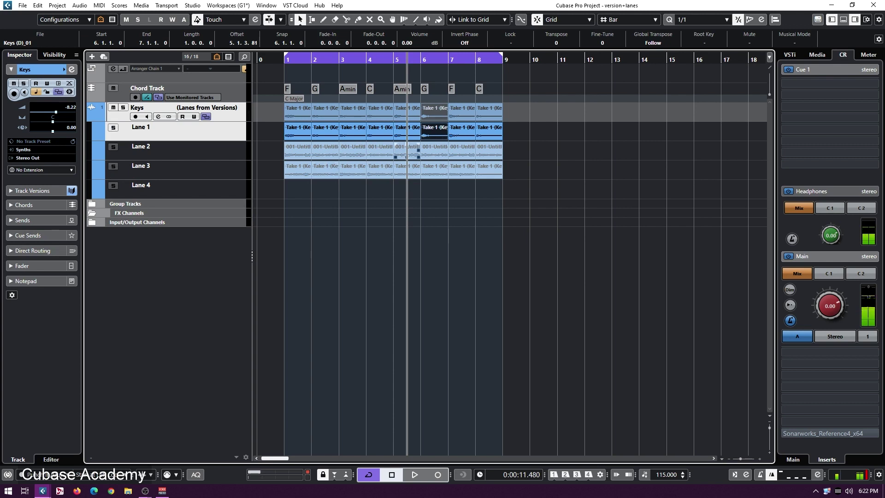
{"action": "left_click", "coordinate": [422, 138]}
{"action": "left_click_drag", "start_coordinate": [422, 138], "coordinate": [436, 138]}
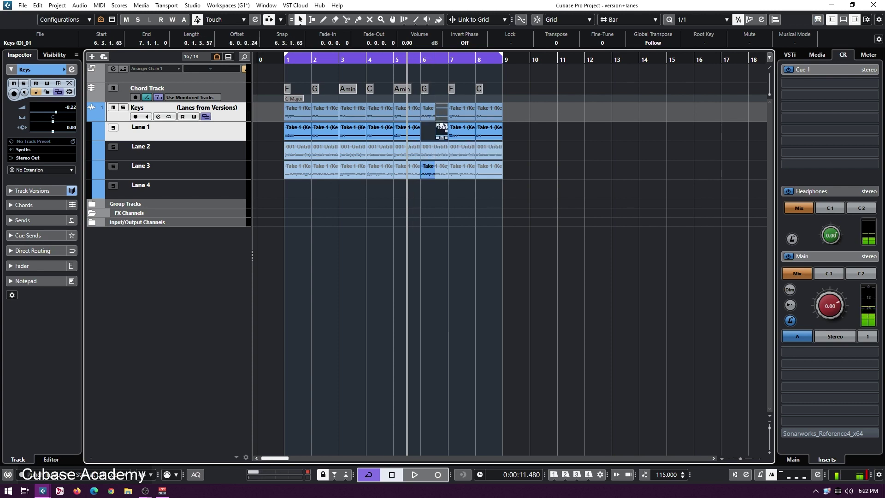
{"action": "key", "text": "ctrl+z"}
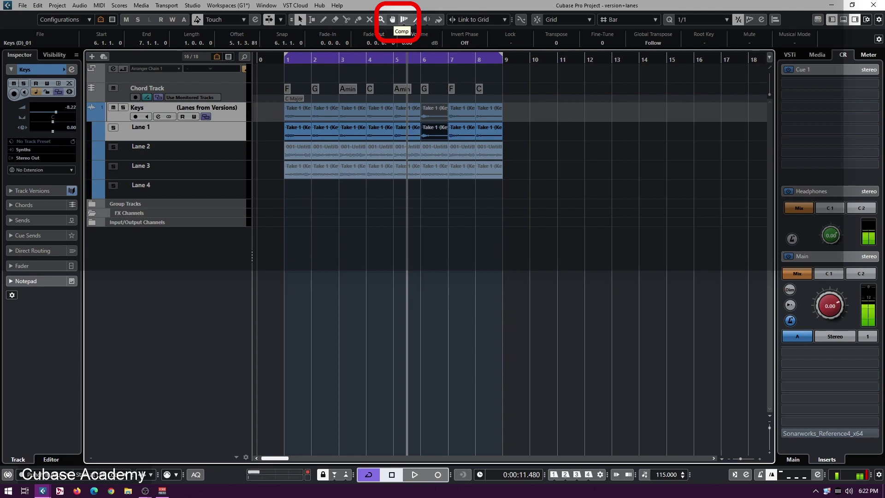
Comp Lane 3 in bars 1, 5 and 7 and Lane 2 in bars 2, 4, 6 and 8, and play from bar 1
{"action": "left_click", "coordinate": [393, 20]}
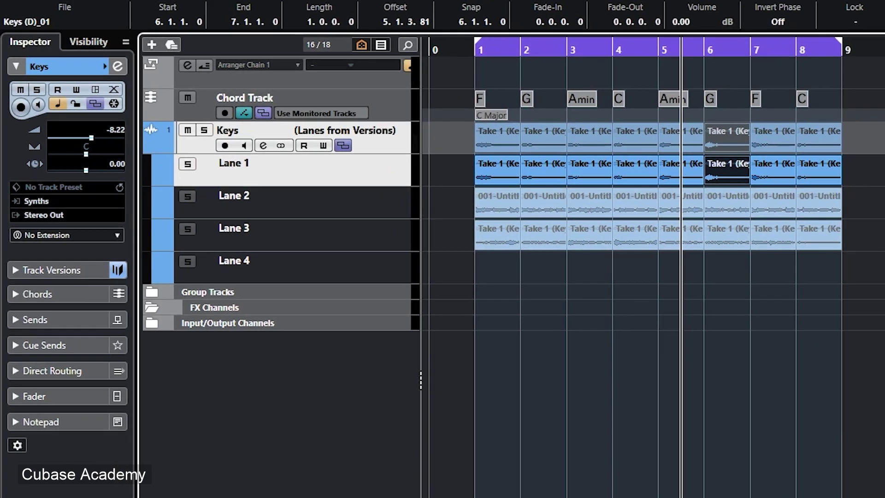
{"action": "left_click", "coordinate": [485, 238]}
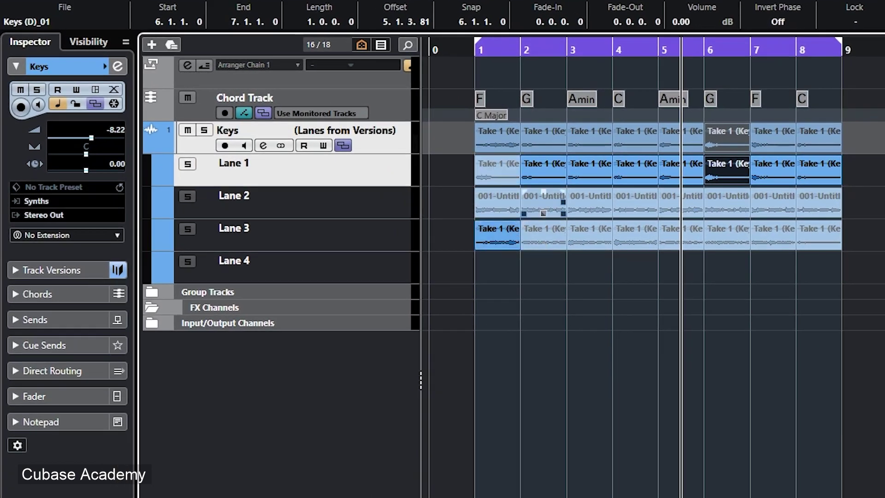
{"action": "left_click", "coordinate": [543, 208]}
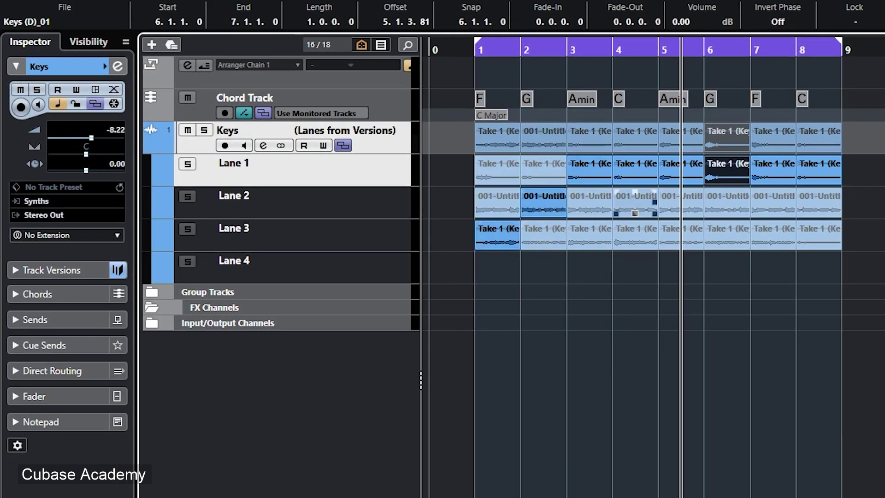
{"action": "left_click", "coordinate": [636, 208]}
{"action": "left_click", "coordinate": [687, 237]}
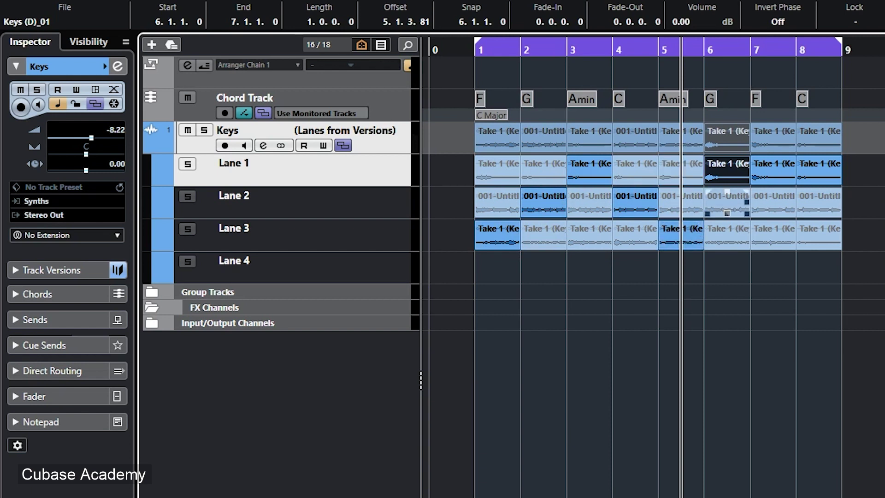
{"action": "left_click", "coordinate": [728, 209]}
{"action": "left_click", "coordinate": [773, 237]}
{"action": "left_click", "coordinate": [819, 209]}
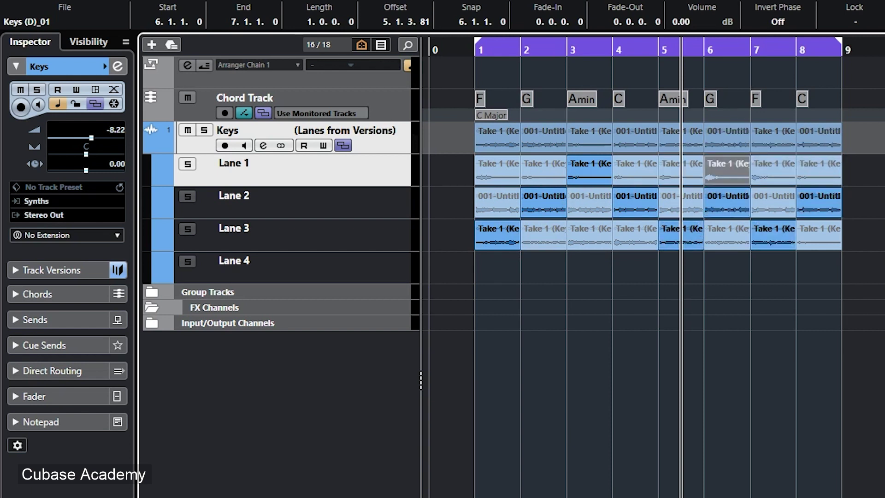
{"action": "key", "text": "KP_1"}
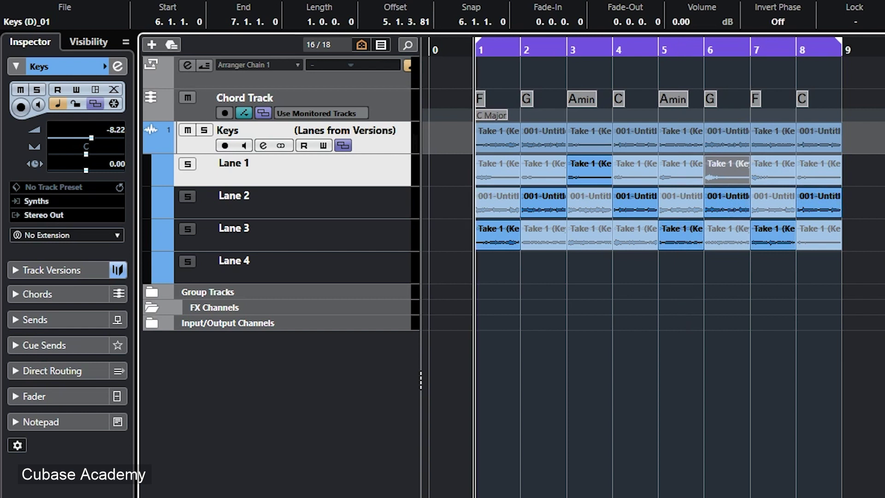
{"action": "key", "text": "space"}
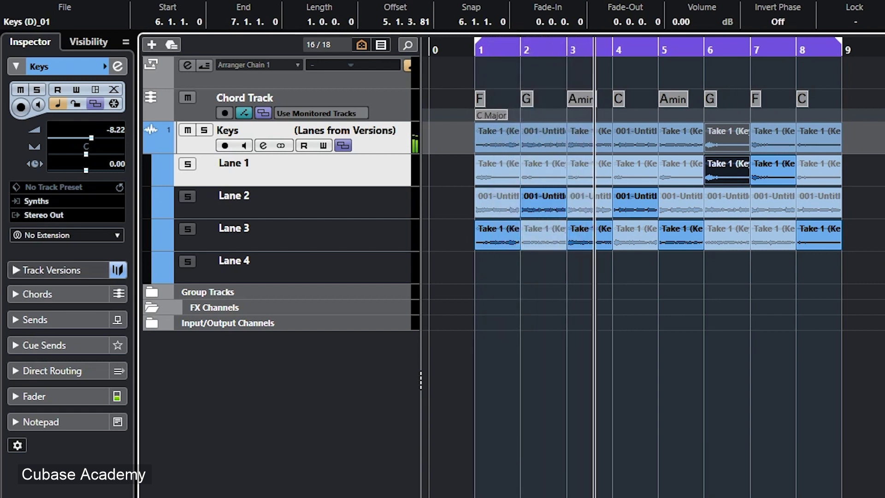
Compare the Keys track's Piano, Synth1 and Synth2 versions with Lanes from Versions during playback, and stop at the project start
{"action": "left_click", "coordinate": [52, 270]}
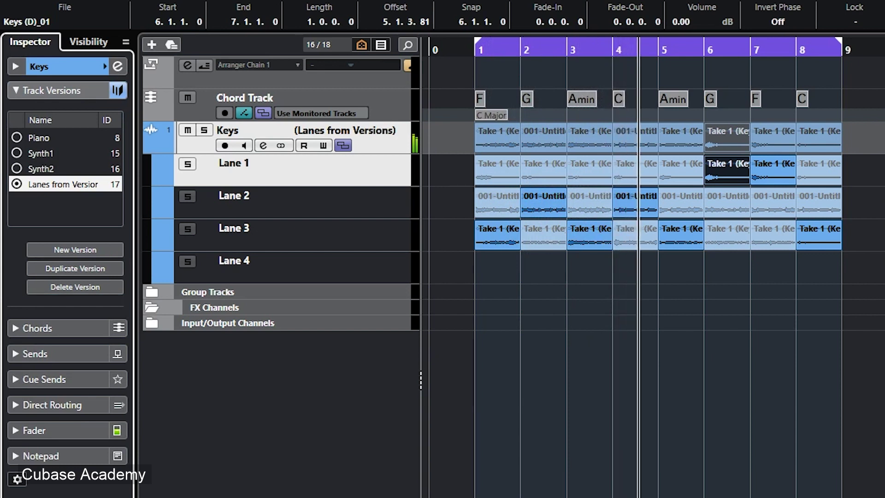
{"action": "left_click", "coordinate": [16, 137]}
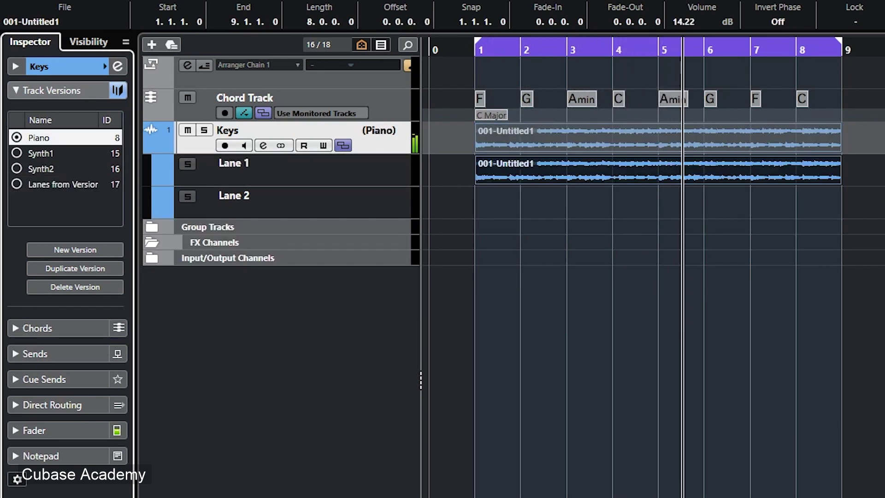
{"action": "left_click", "coordinate": [17, 153]}
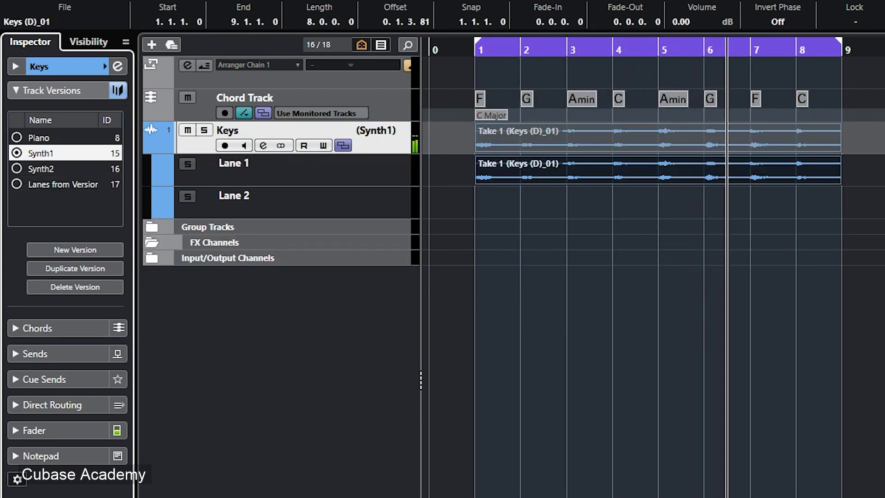
{"action": "left_click", "coordinate": [17, 168]}
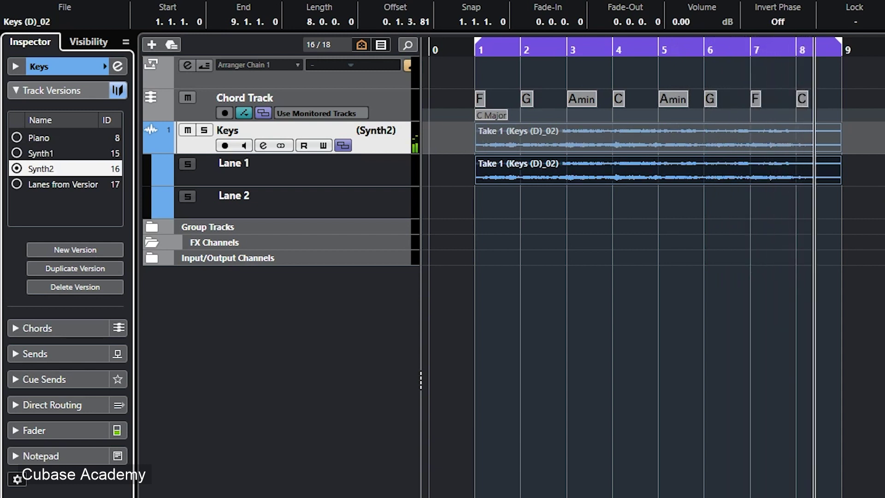
{"action": "left_click", "coordinate": [17, 184]}
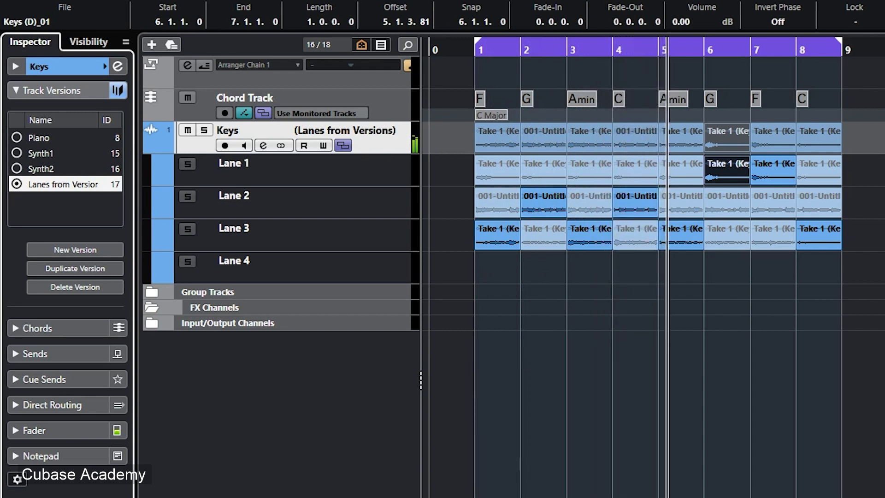
{"action": "key", "text": "space"}
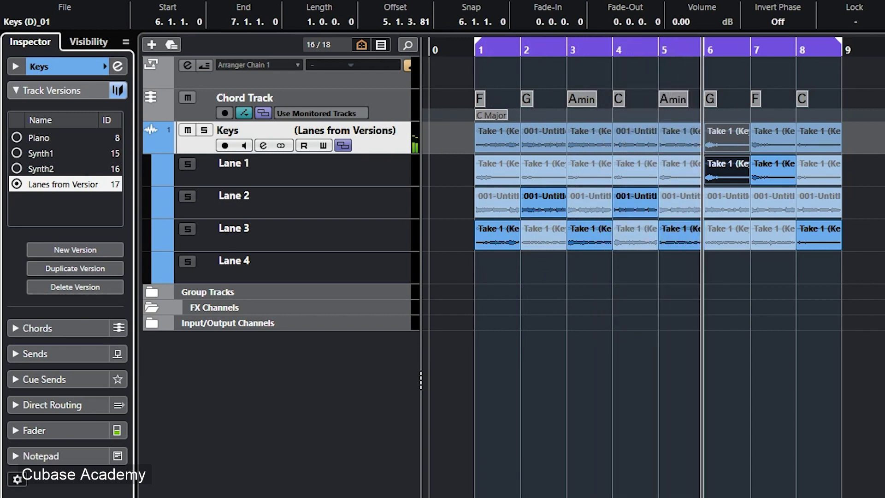
{"action": "key", "text": "KP_Decimal"}
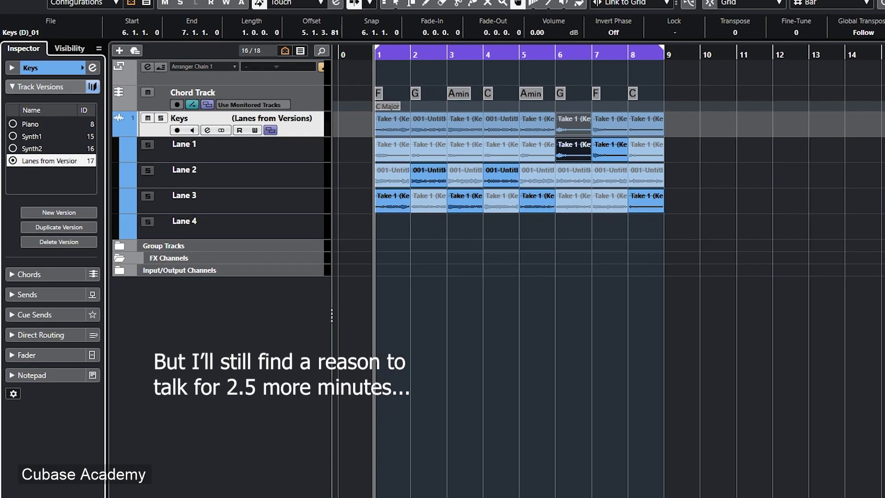
Hide the Keys track's lanes and make three duplicates of the track, checking that the first duplicate keeps the comped lanes
{"action": "left_click", "coordinate": [306, 137]}
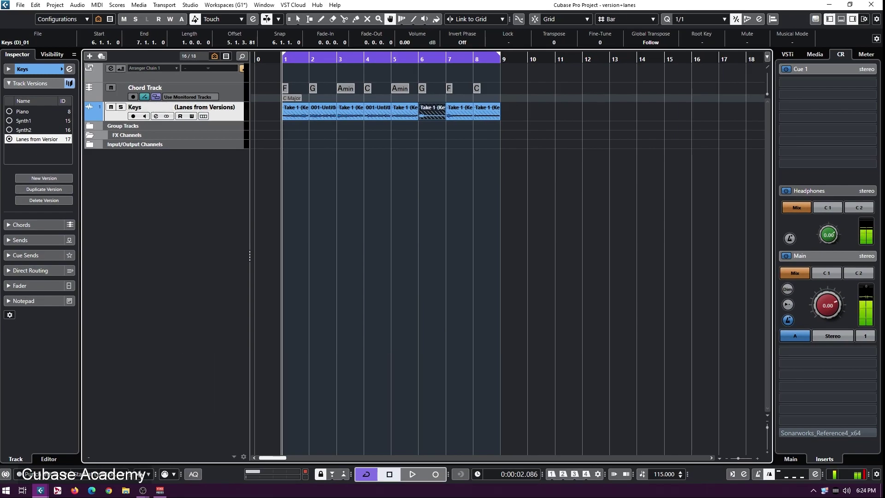
{"action": "right_click", "coordinate": [226, 112]}
{"action": "key", "text": "Escape"}
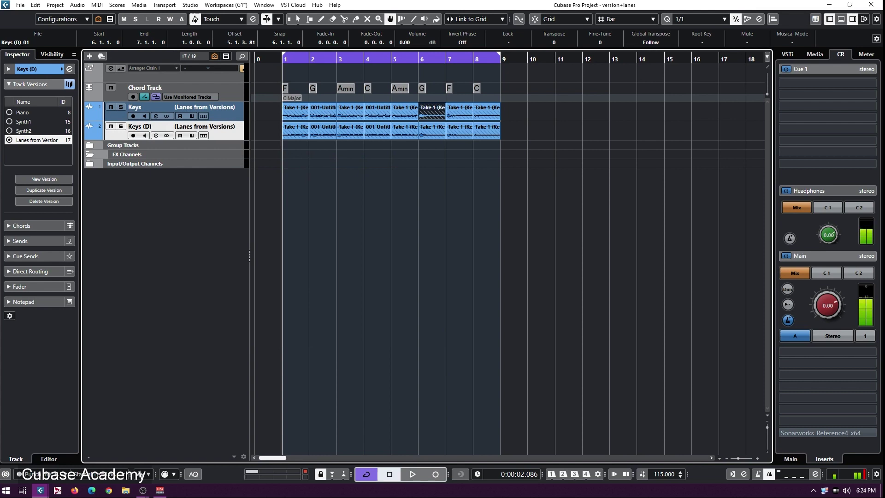
{"action": "left_click", "coordinate": [203, 135]}
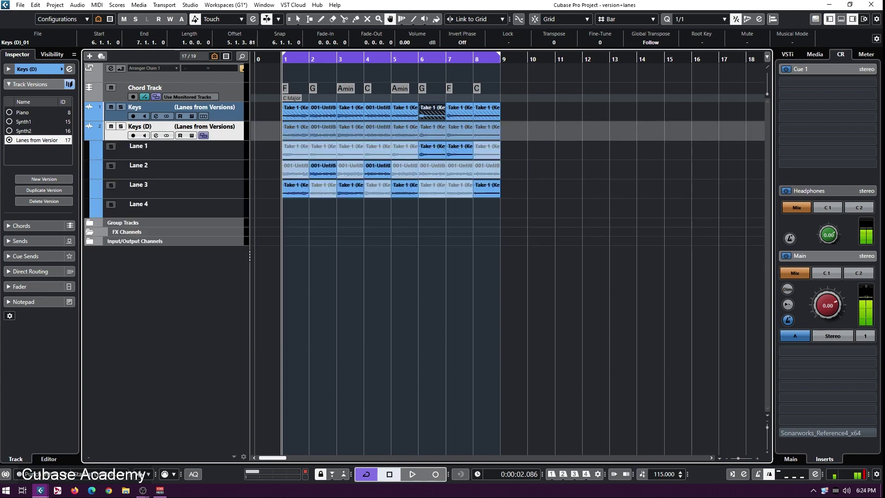
{"action": "left_click", "coordinate": [203, 135]}
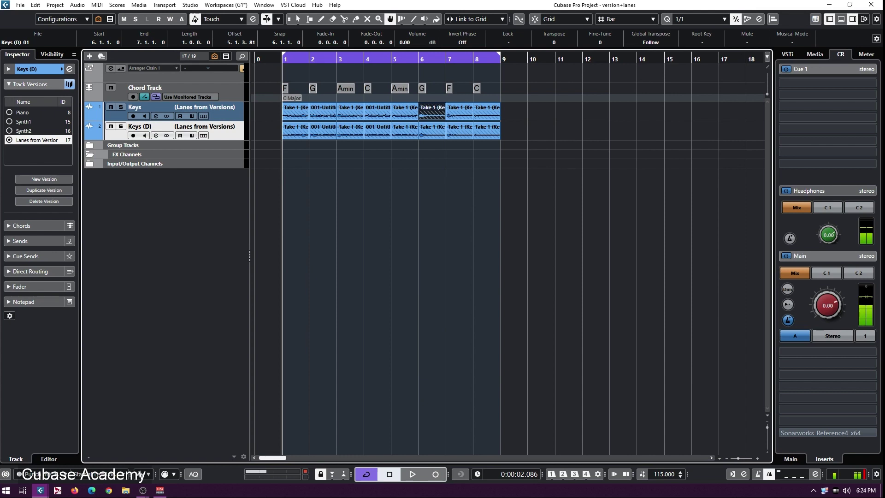
{"action": "key", "text": "ctrl+shift+d"}
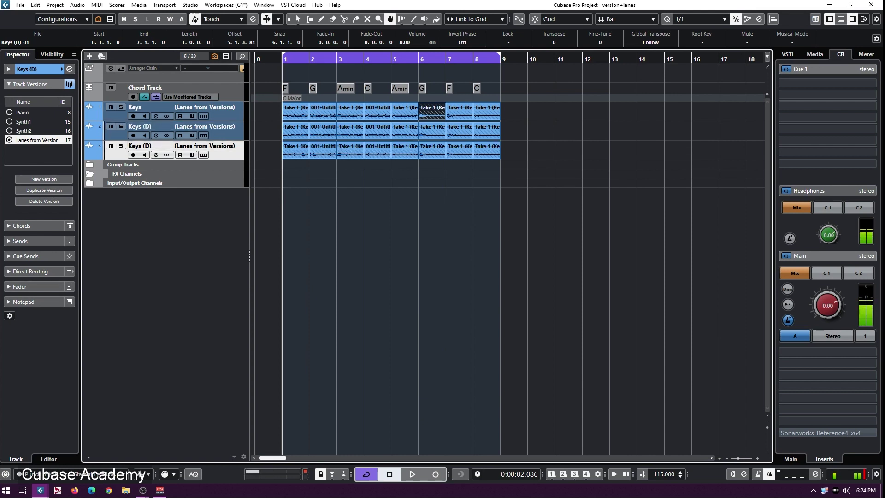
{"action": "key", "text": "ctrl+shift+d"}
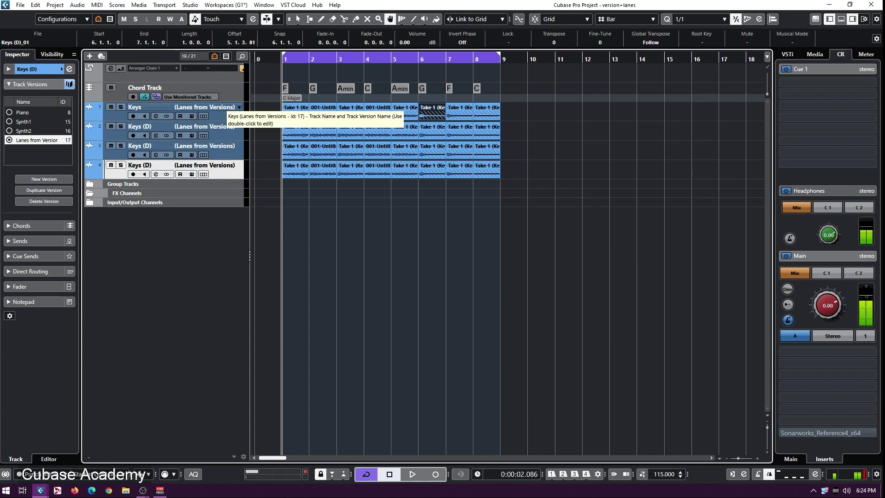
Set the three duplicated Keys tracks to the Piano, Synth1 and Synth2 track versions respectively
{"action": "left_click", "coordinate": [238, 127]}
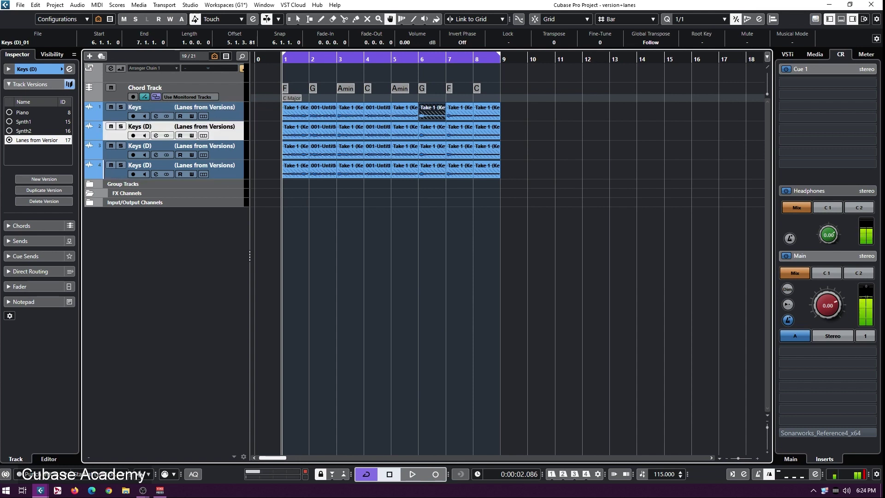
{"action": "left_click", "coordinate": [27, 112]}
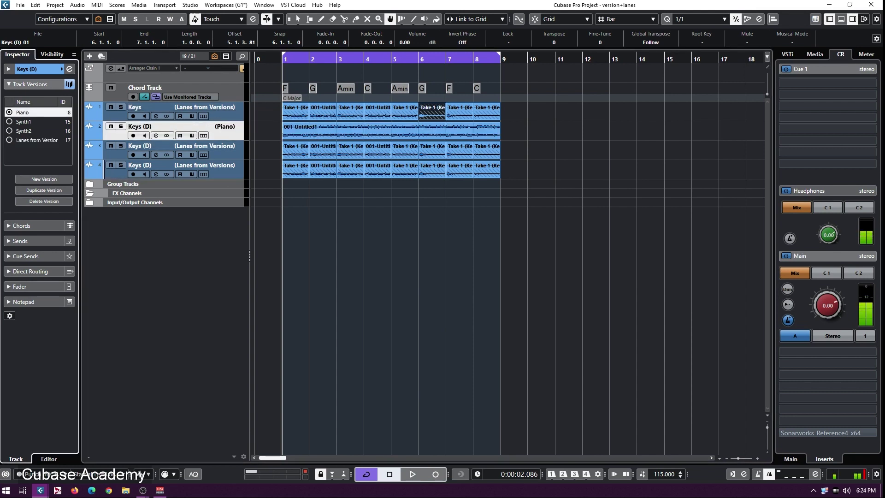
{"action": "key", "text": "Down"}
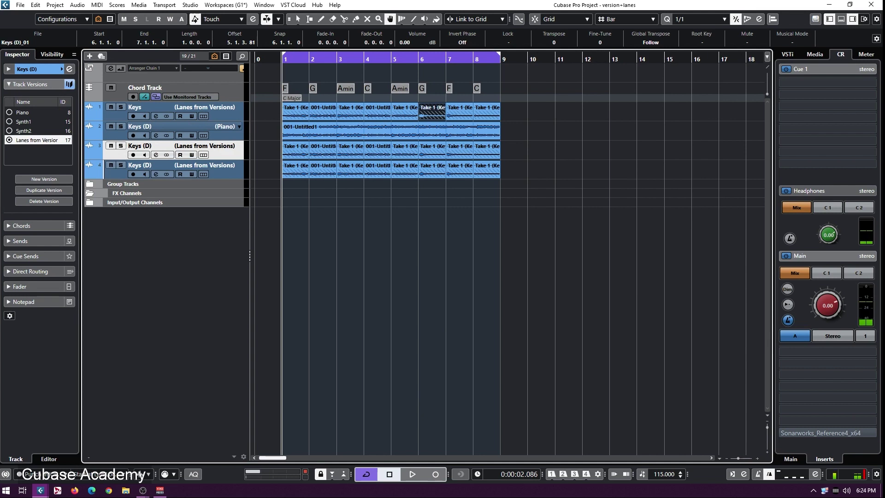
{"action": "left_click", "coordinate": [23, 121]}
{"action": "key", "text": "Down"}
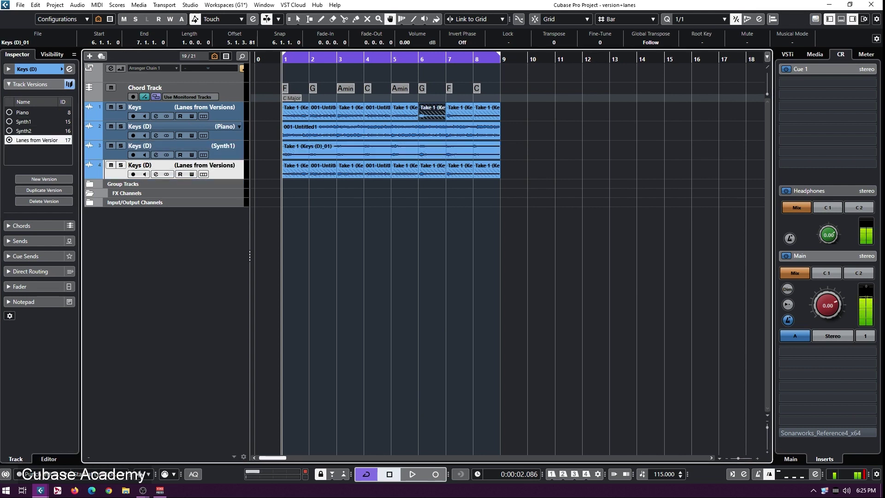
{"action": "left_click", "coordinate": [23, 130]}
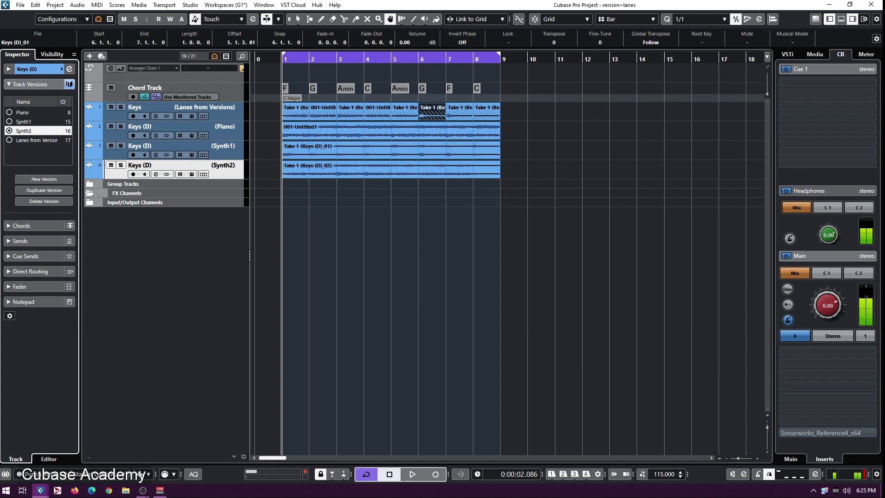
Solo the Piano, Synth1 and Synth2 duplicates in turn during playback, and stop playback with all solos cleared
{"action": "left_click", "coordinate": [121, 126]}
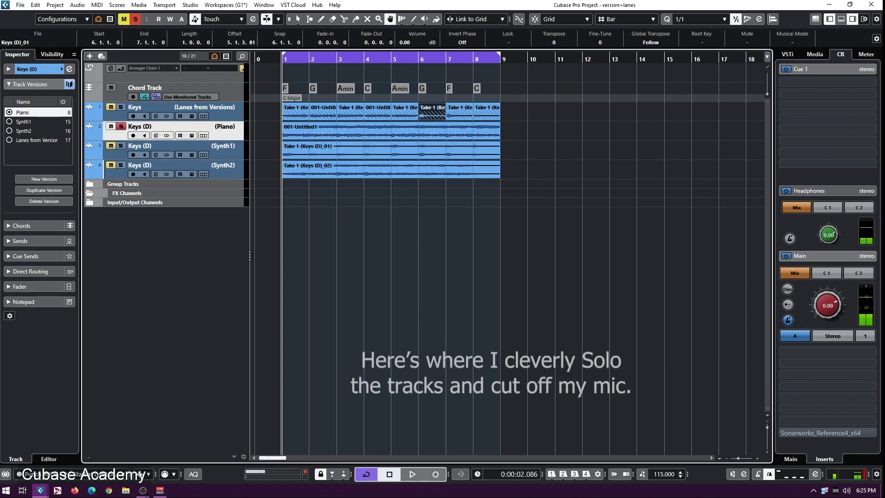
{"action": "key", "text": "space"}
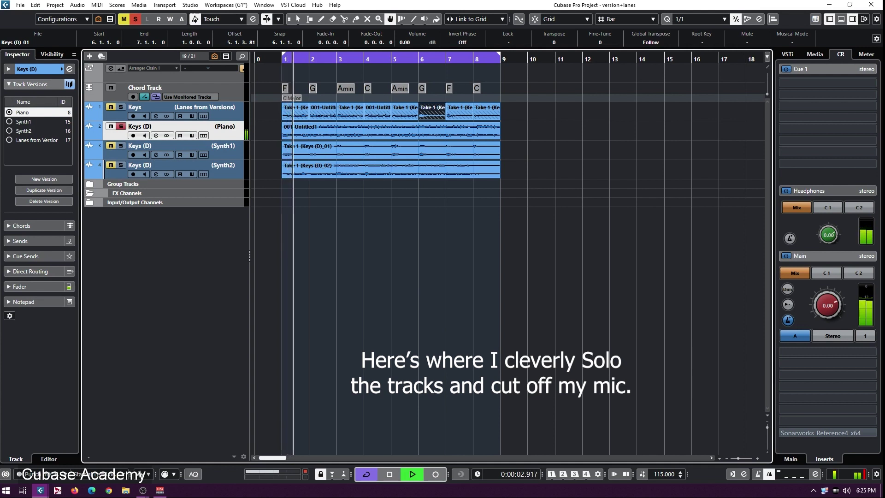
{"action": "left_click", "coordinate": [121, 145]}
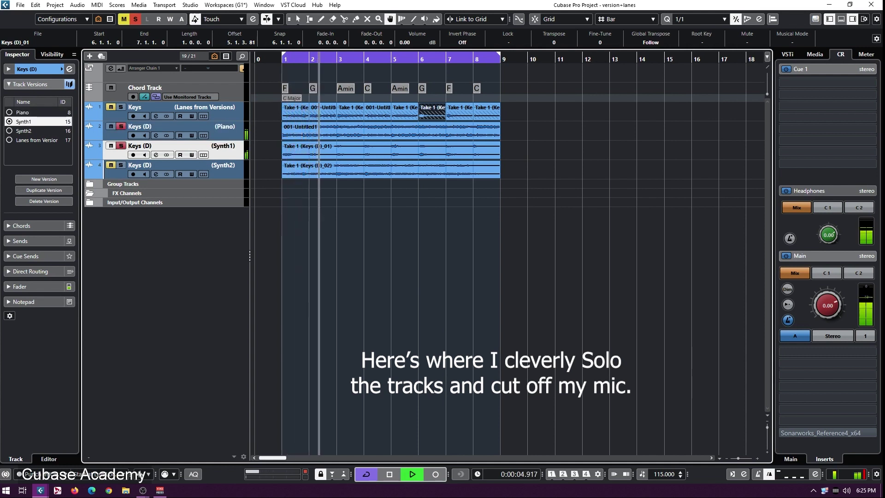
{"action": "left_click", "coordinate": [121, 126]}
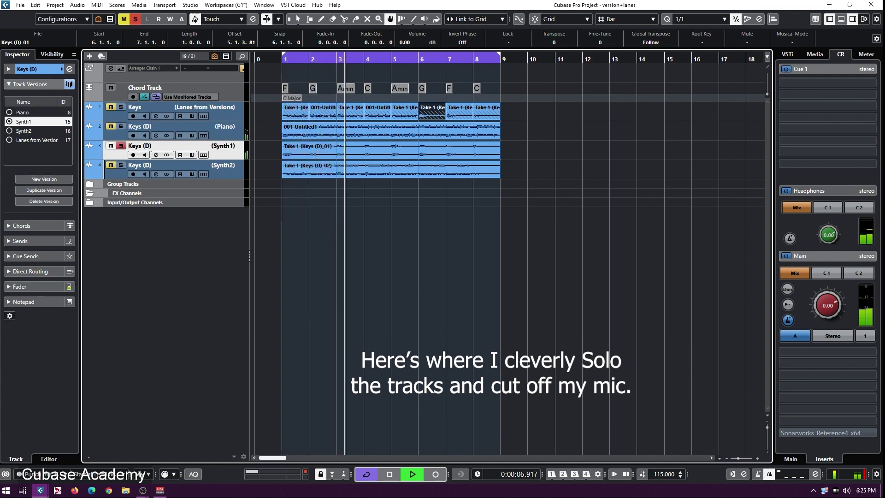
{"action": "left_click", "coordinate": [121, 165]}
{"action": "left_click", "coordinate": [121, 146]}
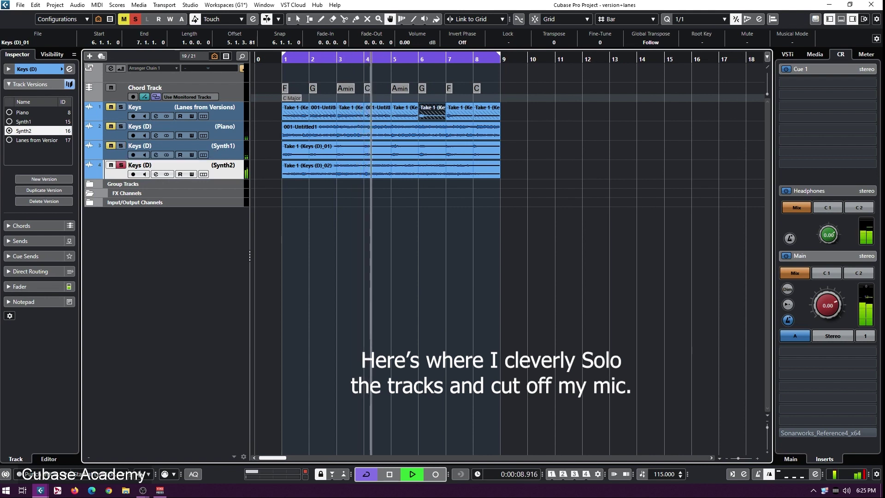
{"action": "left_click", "coordinate": [121, 126]}
{"action": "key", "text": "space"}
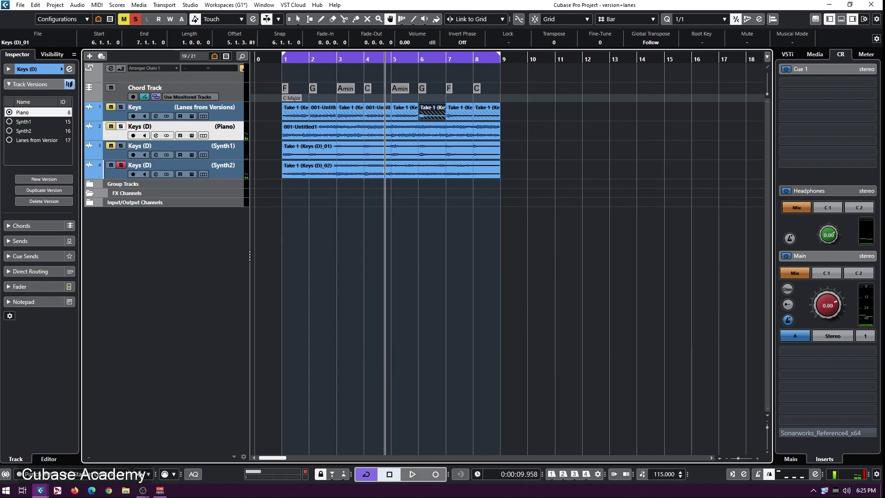
{"action": "left_click", "coordinate": [121, 165]}
Select the Synth2, Synth1, Piano and original Keys tracks in turn to review their track version lists
{"action": "left_click", "coordinate": [391, 169]}
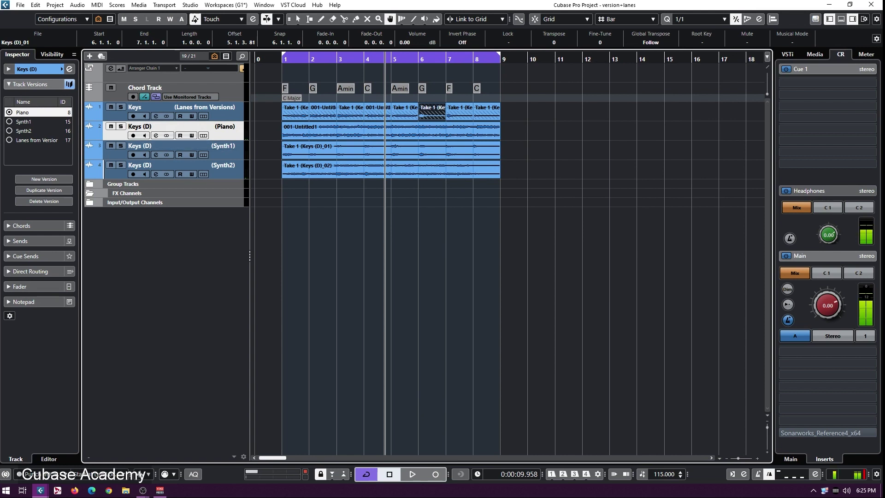
{"action": "left_click", "coordinate": [223, 171]}
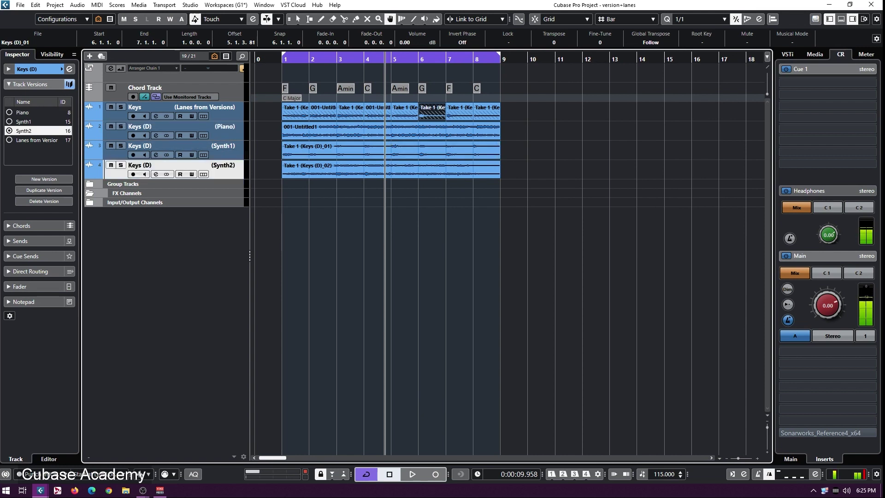
{"action": "left_click", "coordinate": [223, 152]}
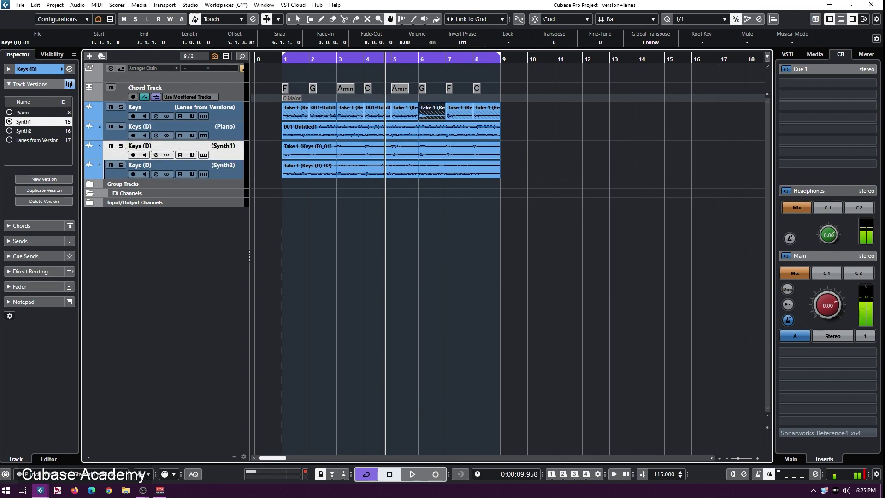
{"action": "left_click", "coordinate": [223, 132]}
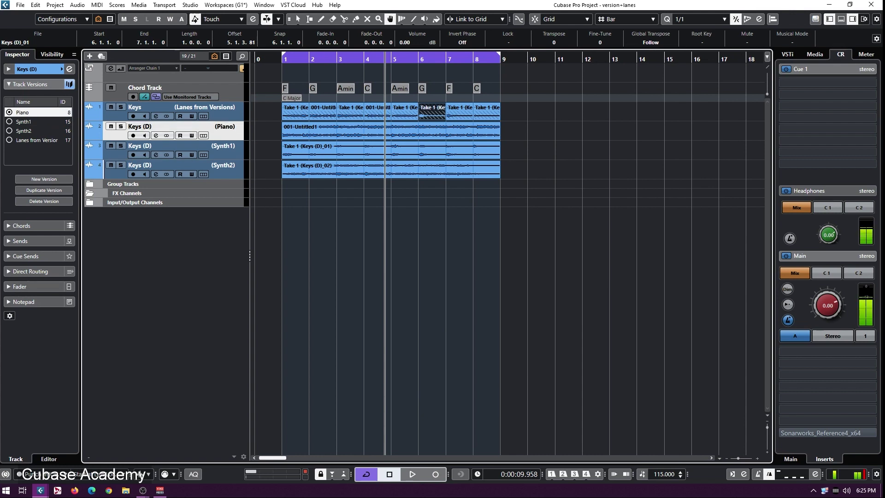
{"action": "left_click", "coordinate": [223, 114]}
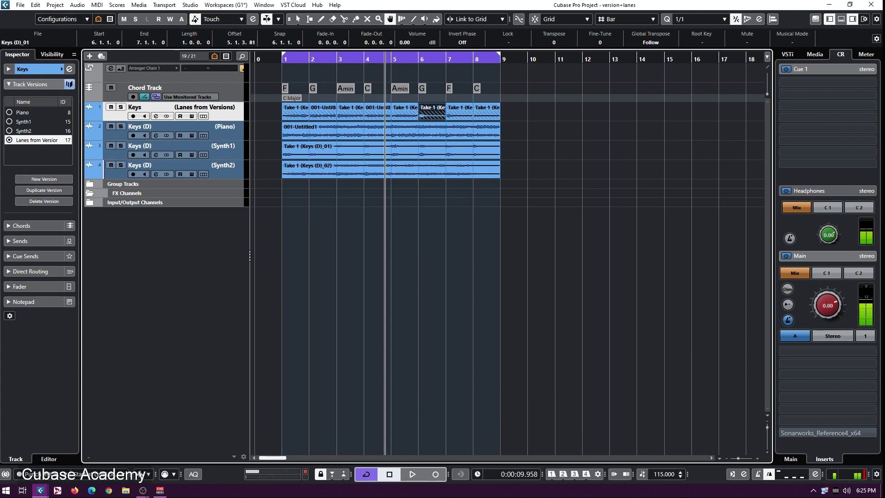
Delete the inactive track versions of all tracks
{"action": "left_click", "coordinate": [55, 5]}
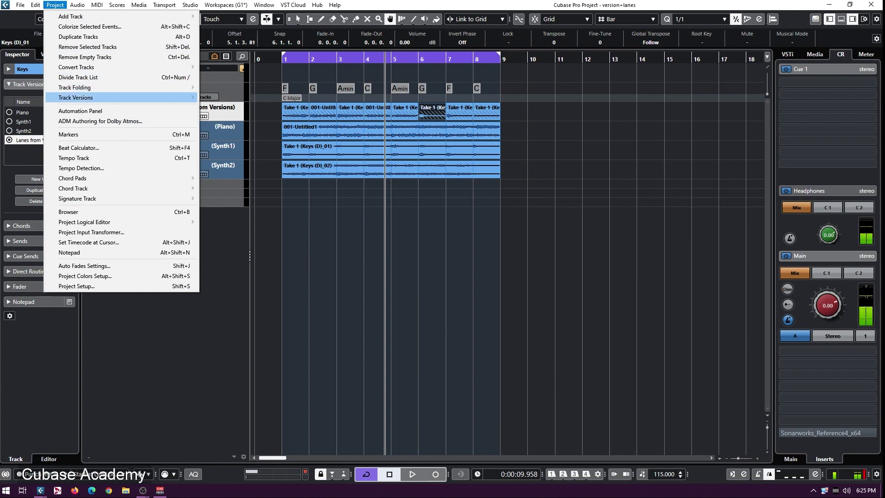
{"action": "mouse_move", "coordinate": [120, 97]}
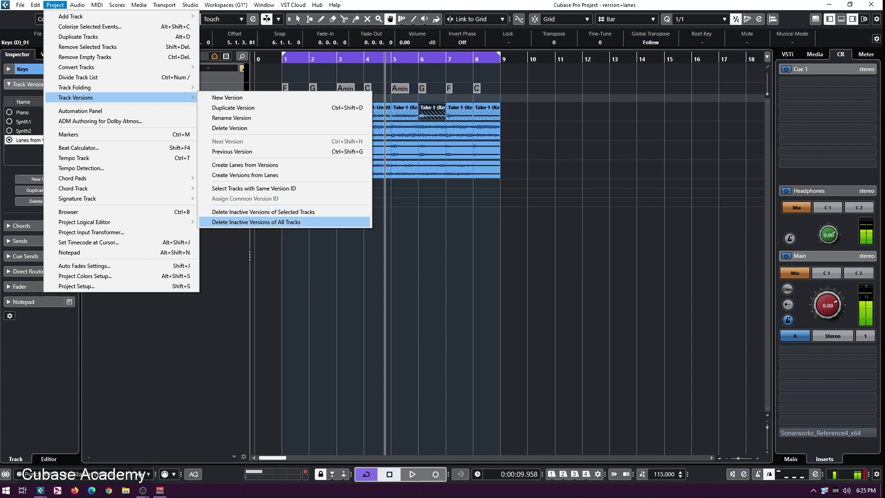
{"action": "key", "text": "Return"}
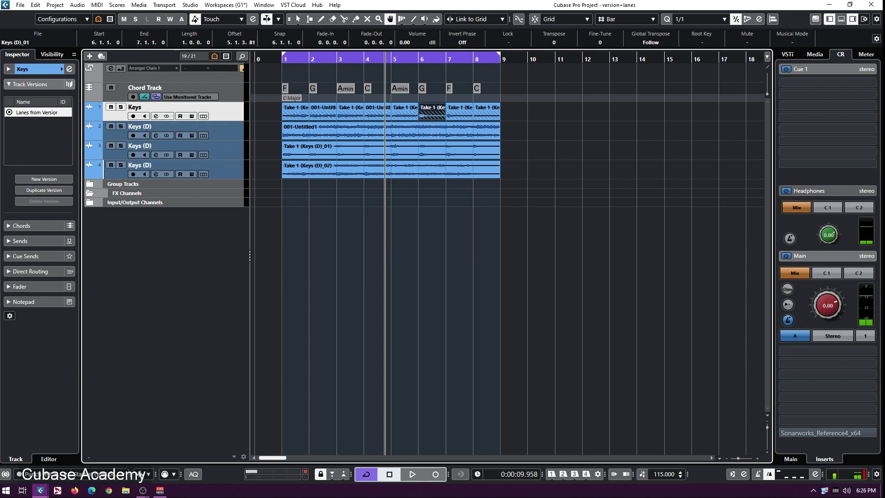
Examine the original Keys track's lanes and the remaining track version of each duplicated track
{"action": "left_click", "coordinate": [203, 116]}
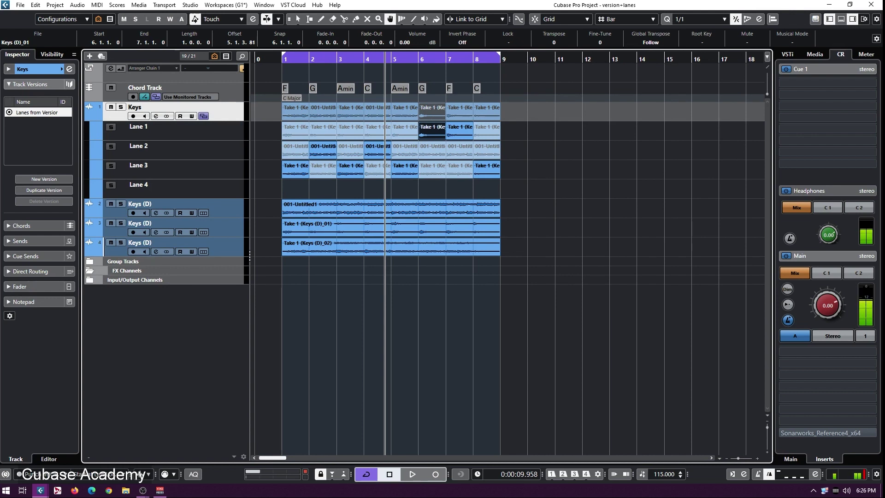
{"action": "left_click", "coordinate": [203, 116]}
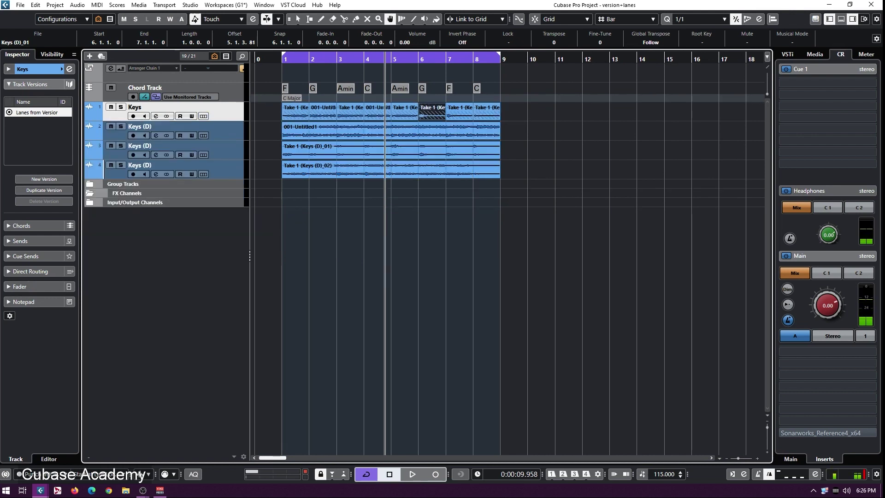
{"action": "left_click", "coordinate": [298, 19]}
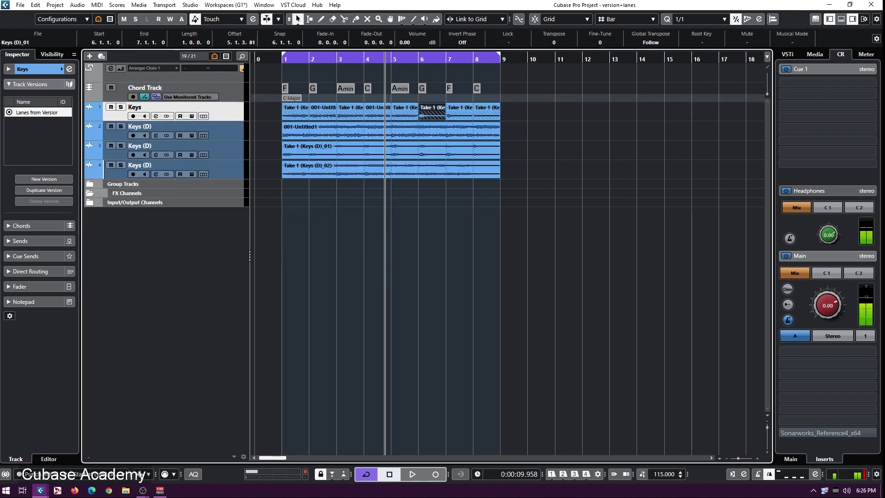
{"action": "key", "text": "Down"}
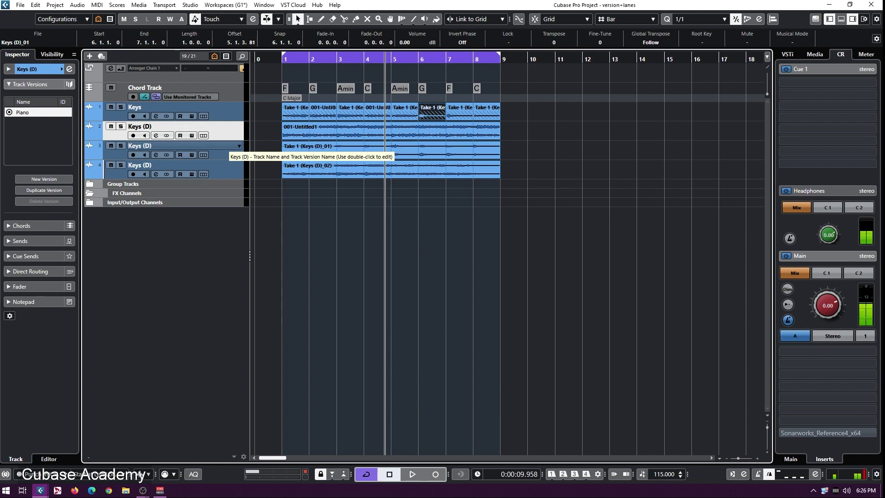
{"action": "left_click", "coordinate": [226, 146]}
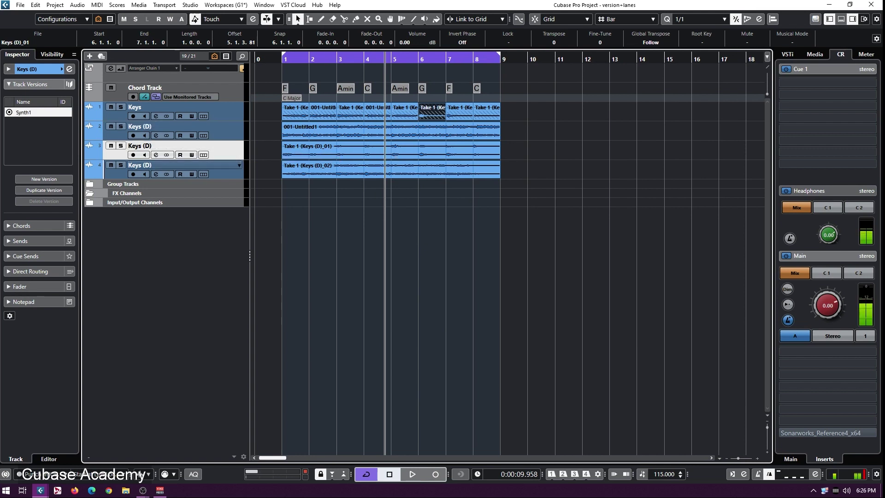
{"action": "left_click", "coordinate": [226, 166]}
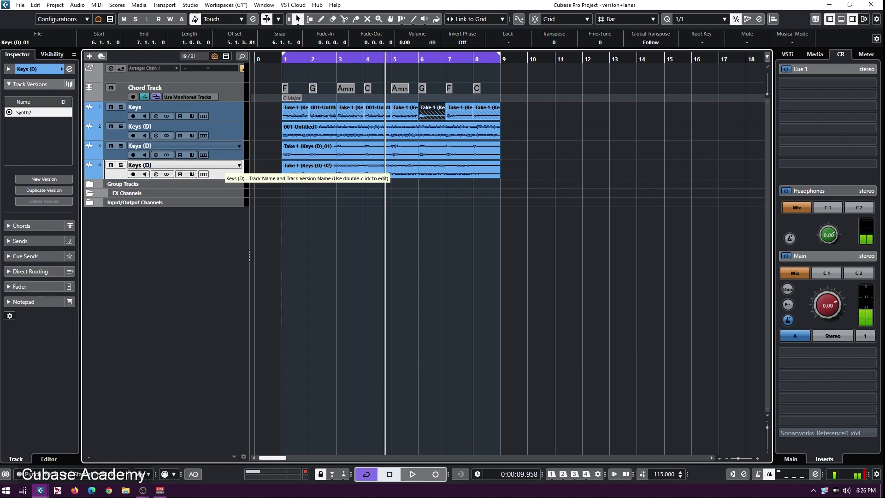